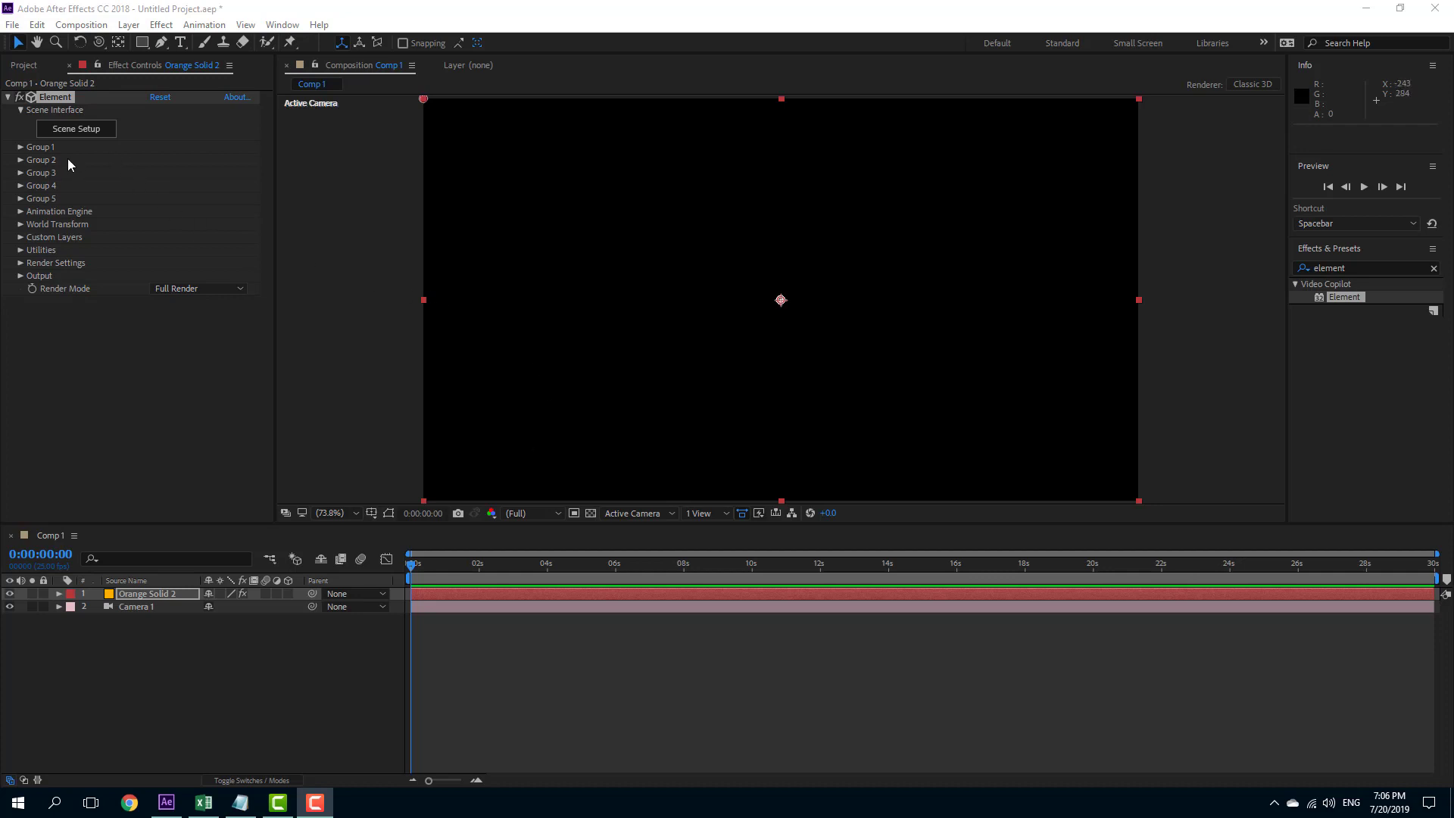
Open Scene Setup for the Element effect from Orange Solid 2's Effect Controls
click(77, 134)
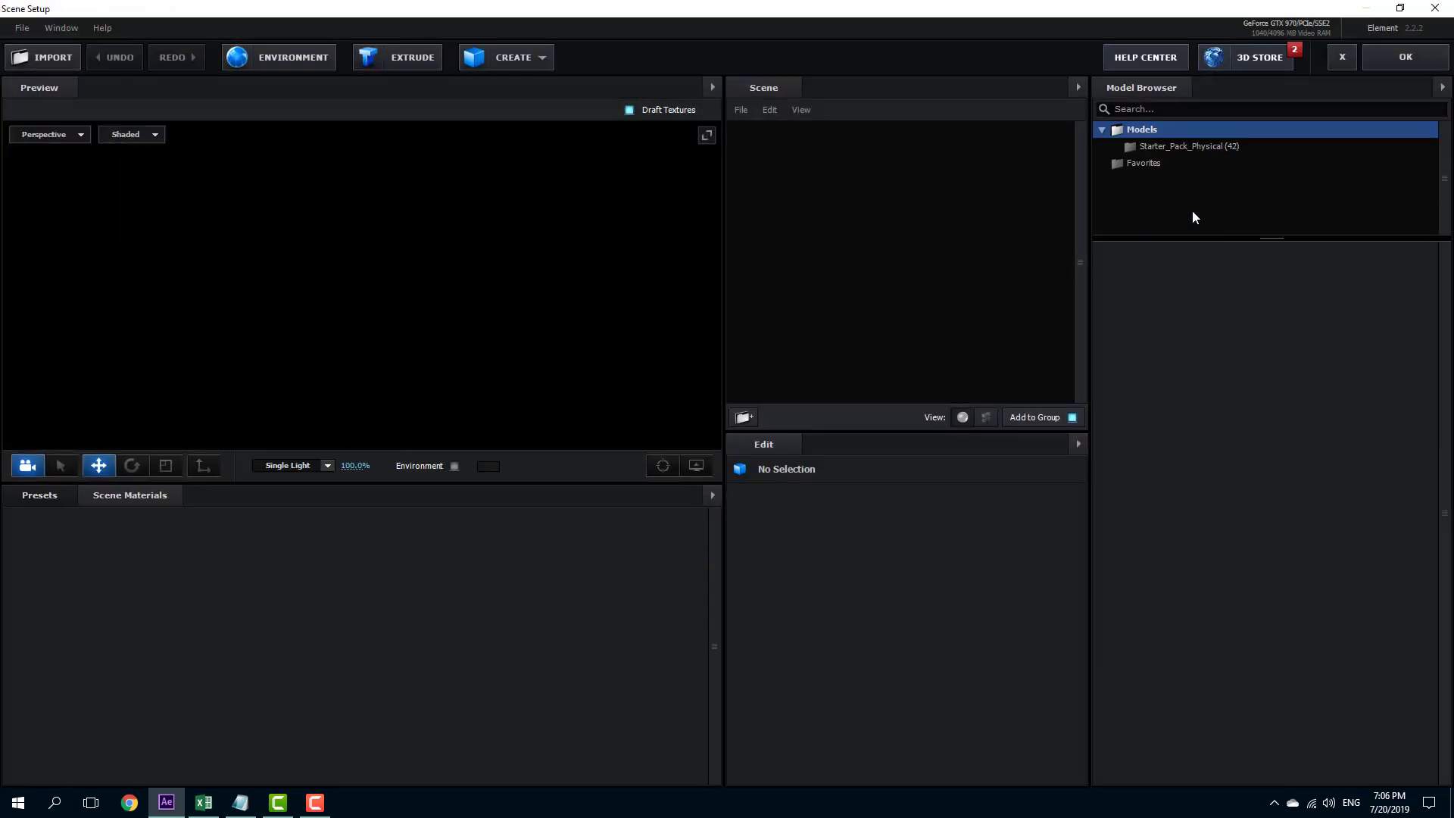
Add the rock_02 model from Starter_Pack_Physical to the scene and accept it
click(1168, 149)
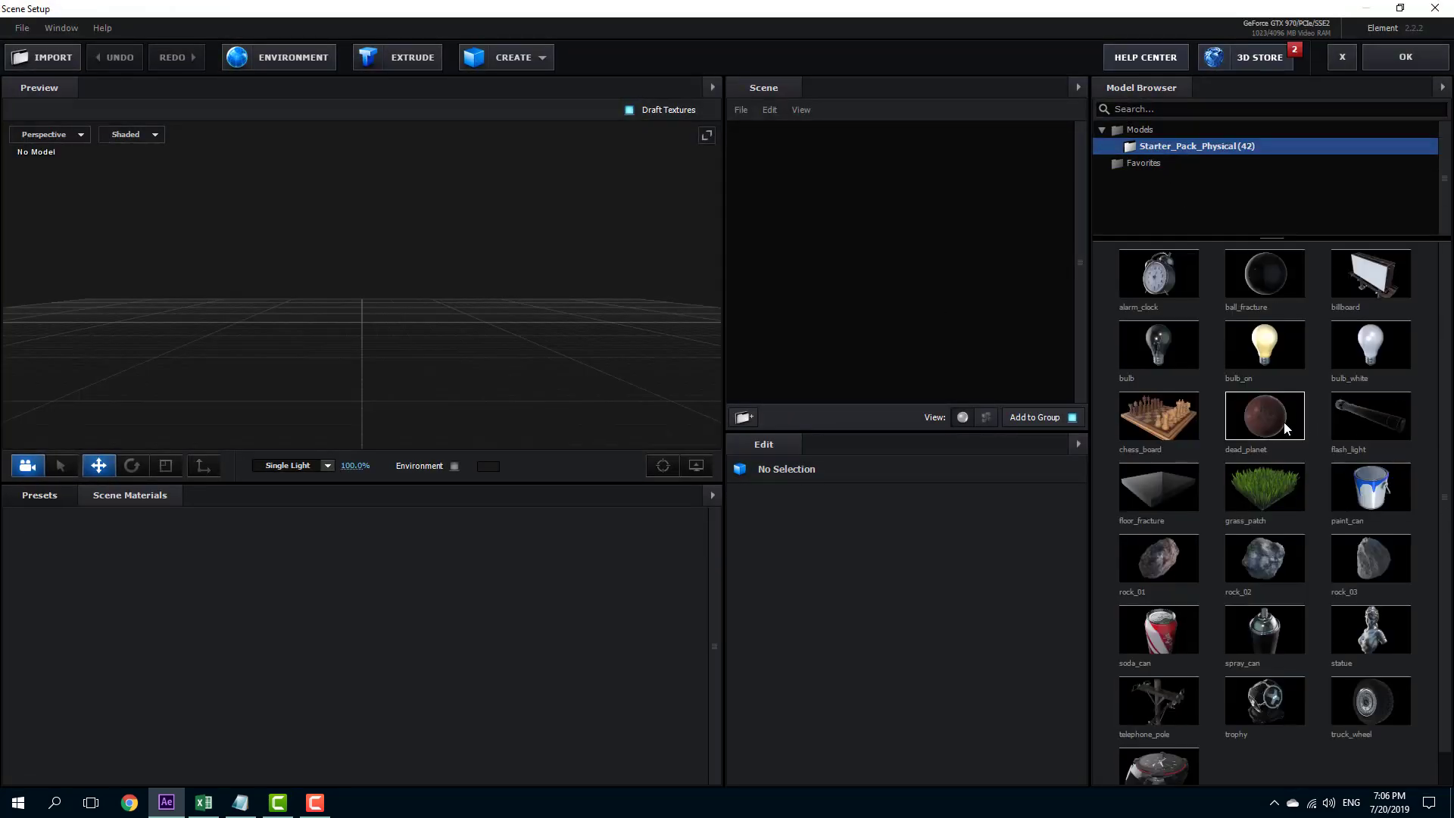
scroll(1357, 466, down, 1)
click(1258, 535)
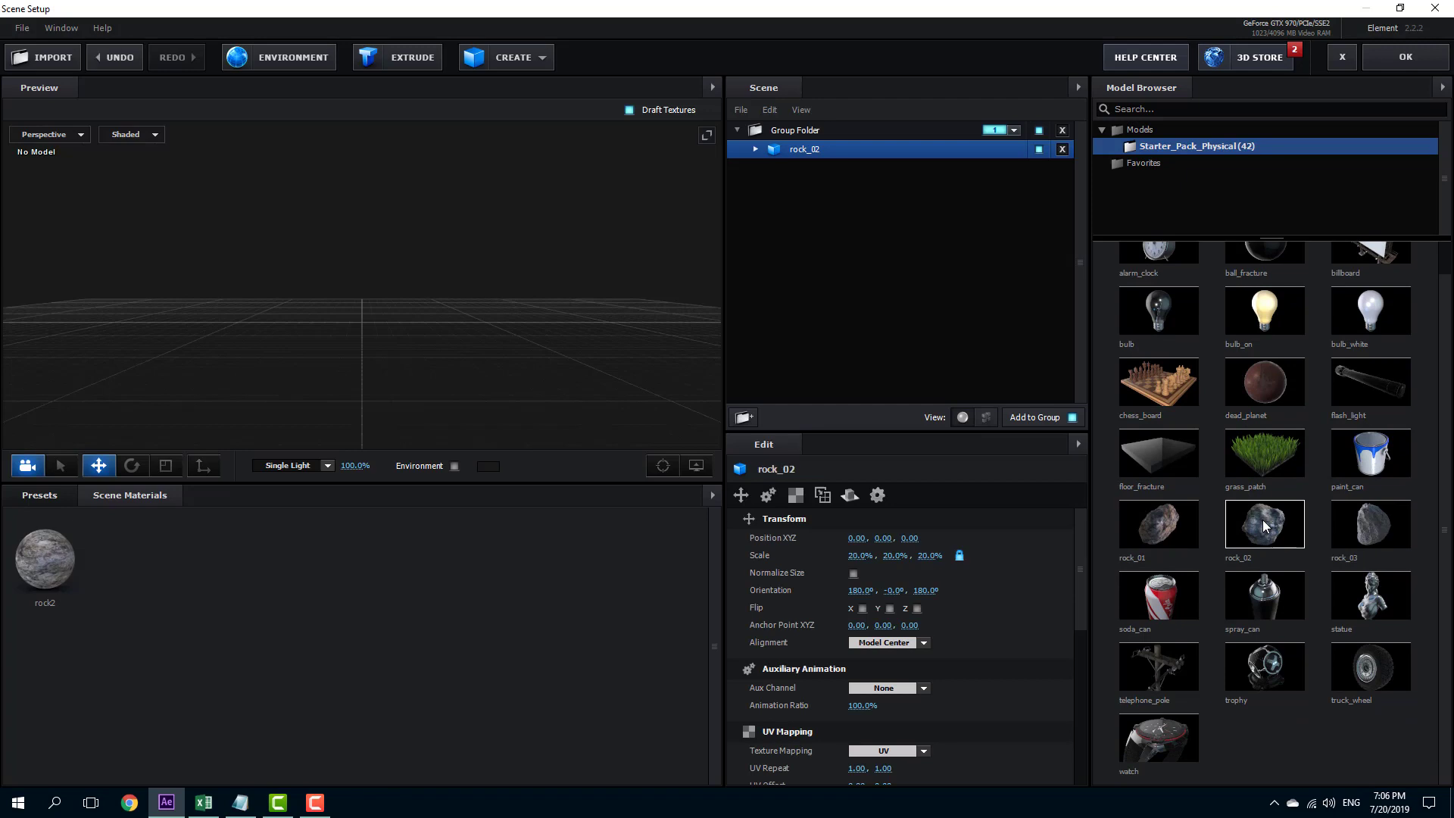
click(1409, 55)
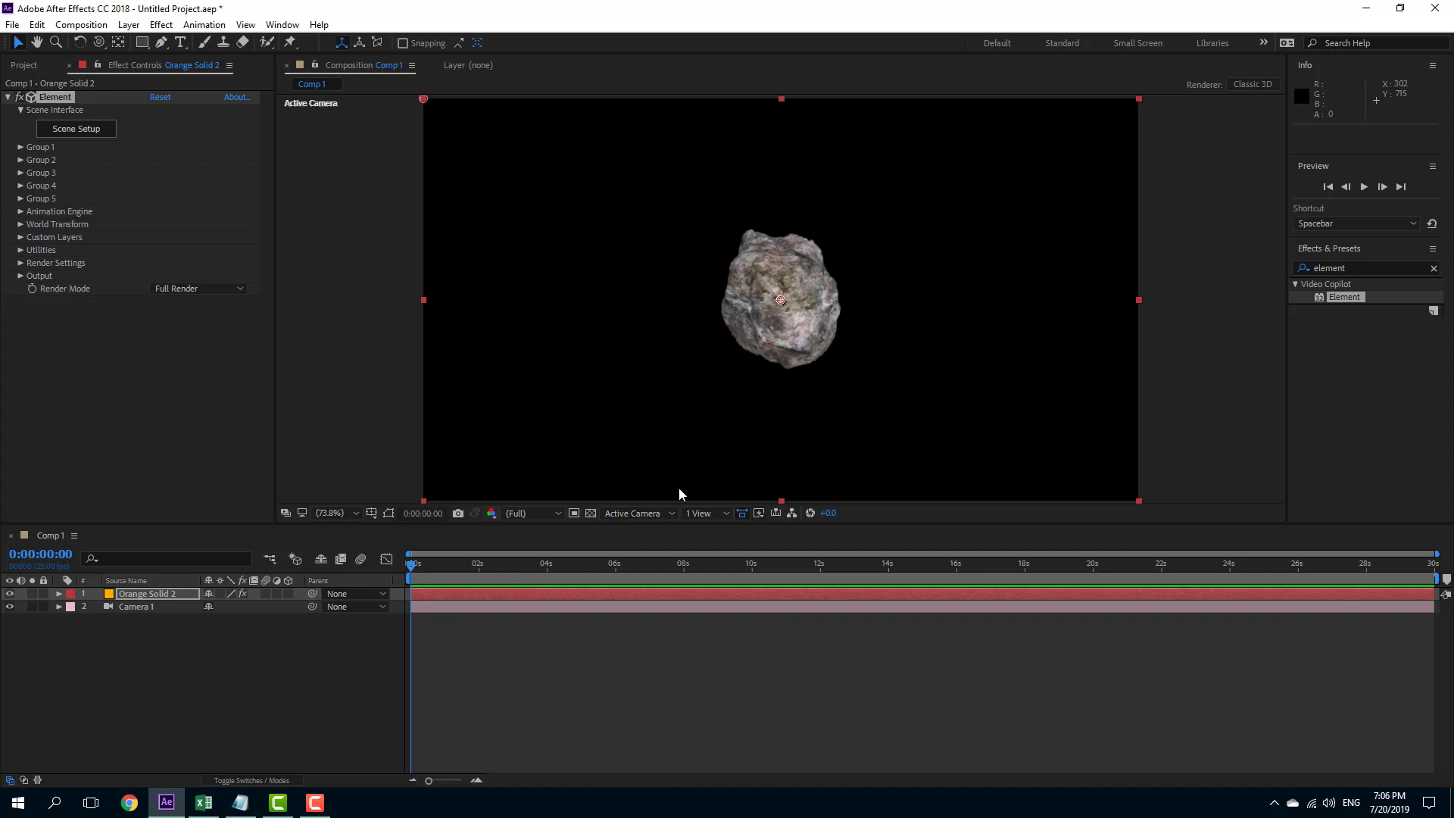
Expand Group 1 > Particle Replicator > Replicator Effects > Position Noise and nudge Noise Evolution up
click(20, 148)
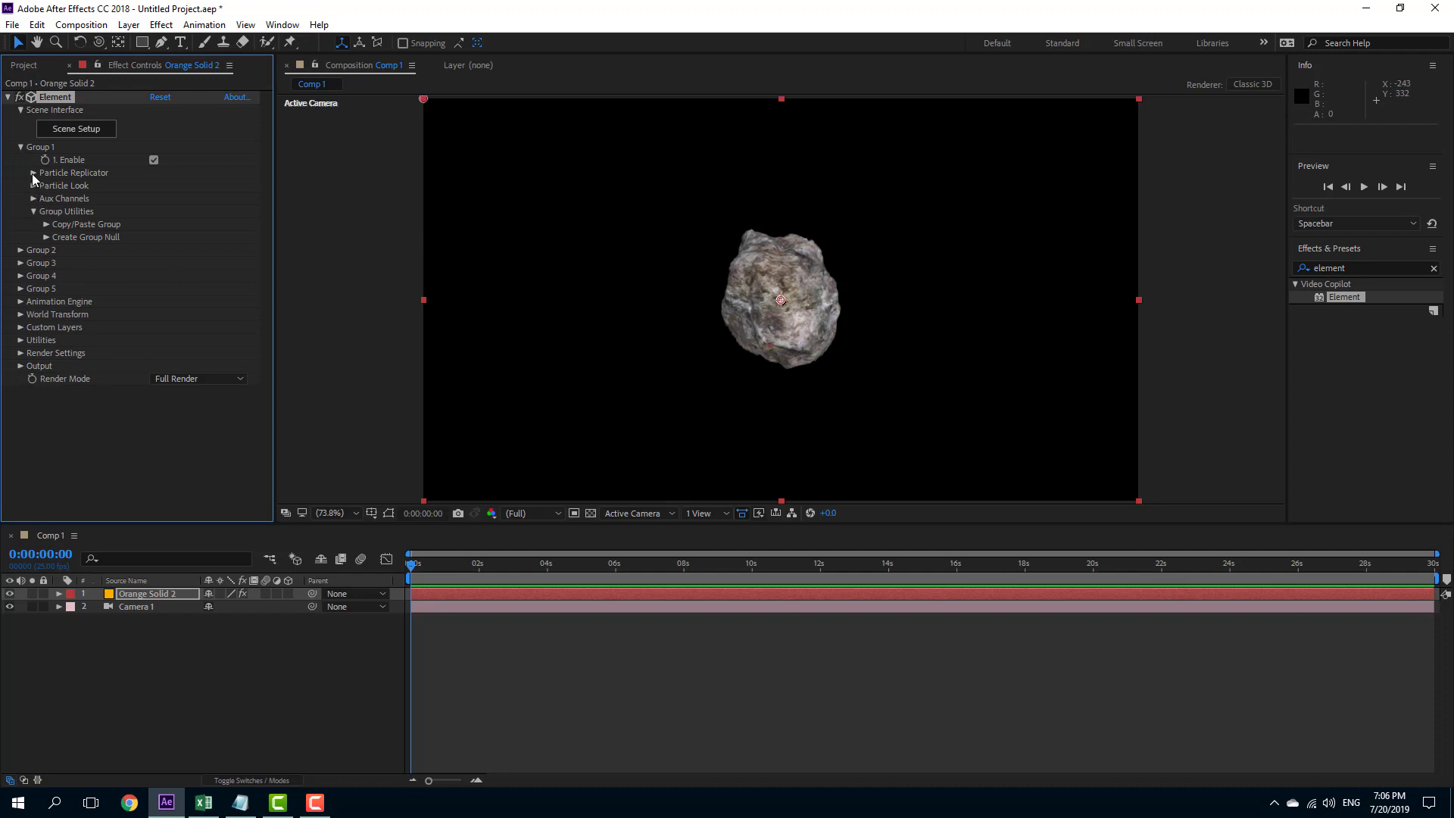
click(33, 173)
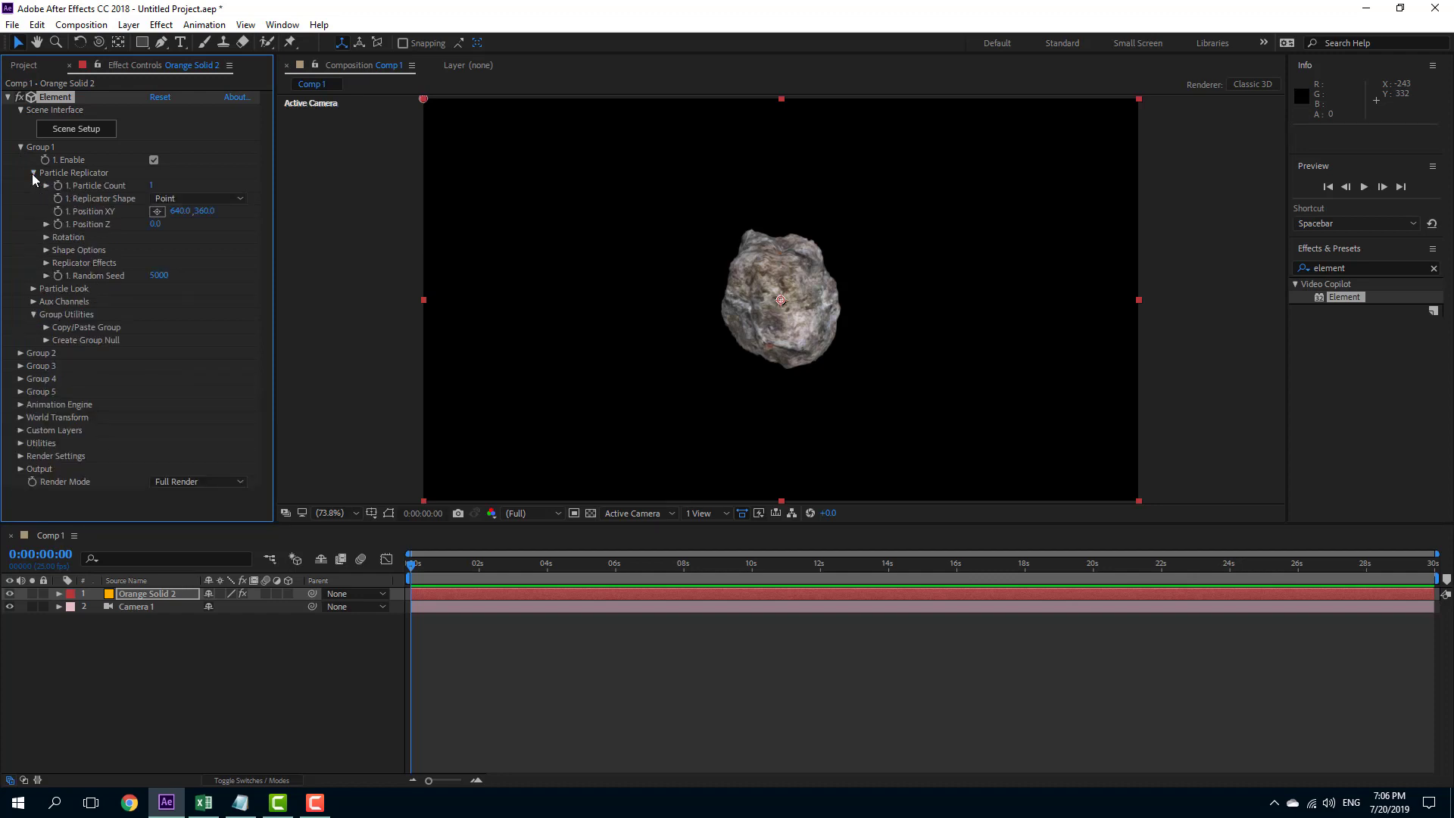
click(43, 262)
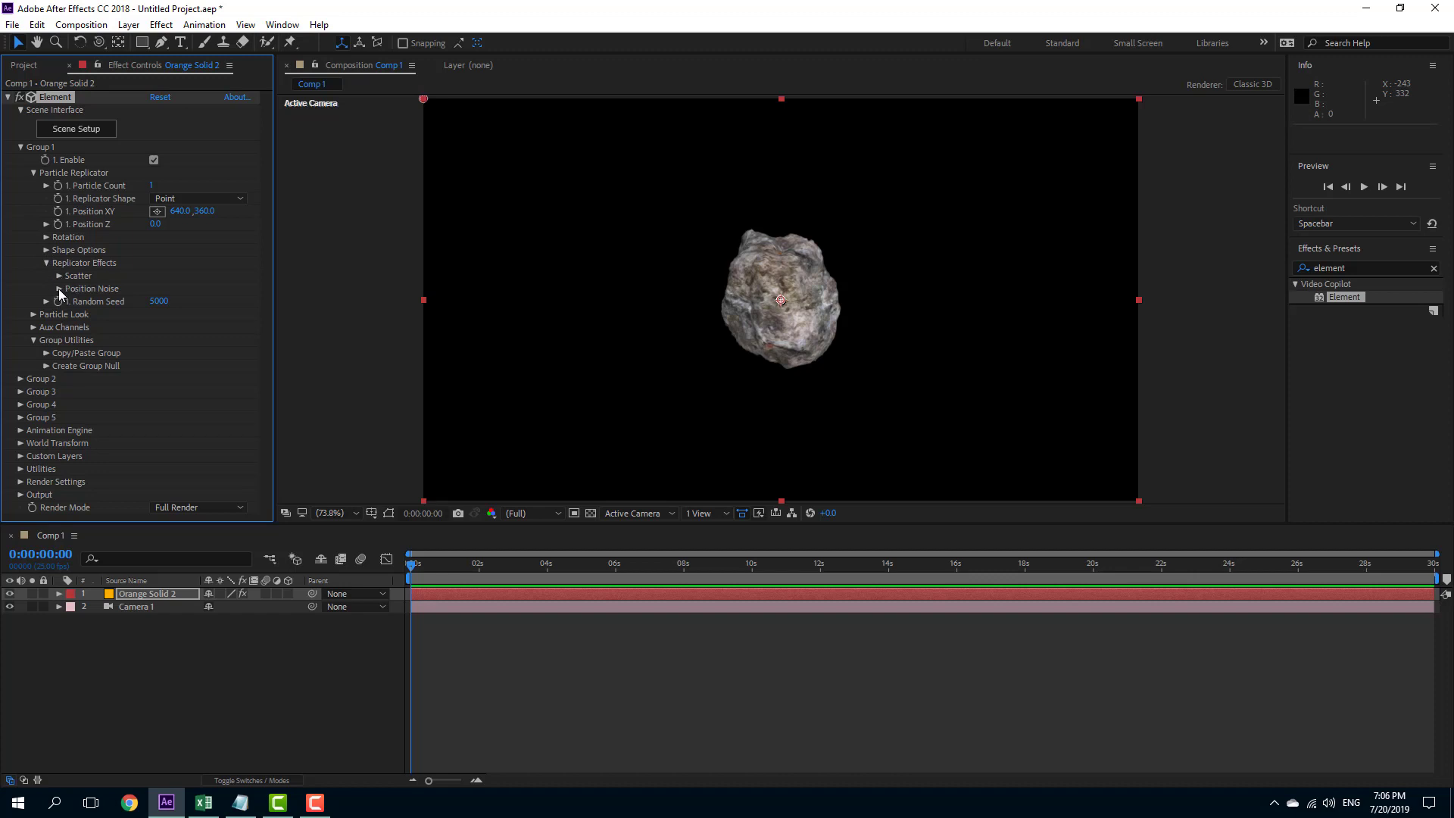
click(60, 289)
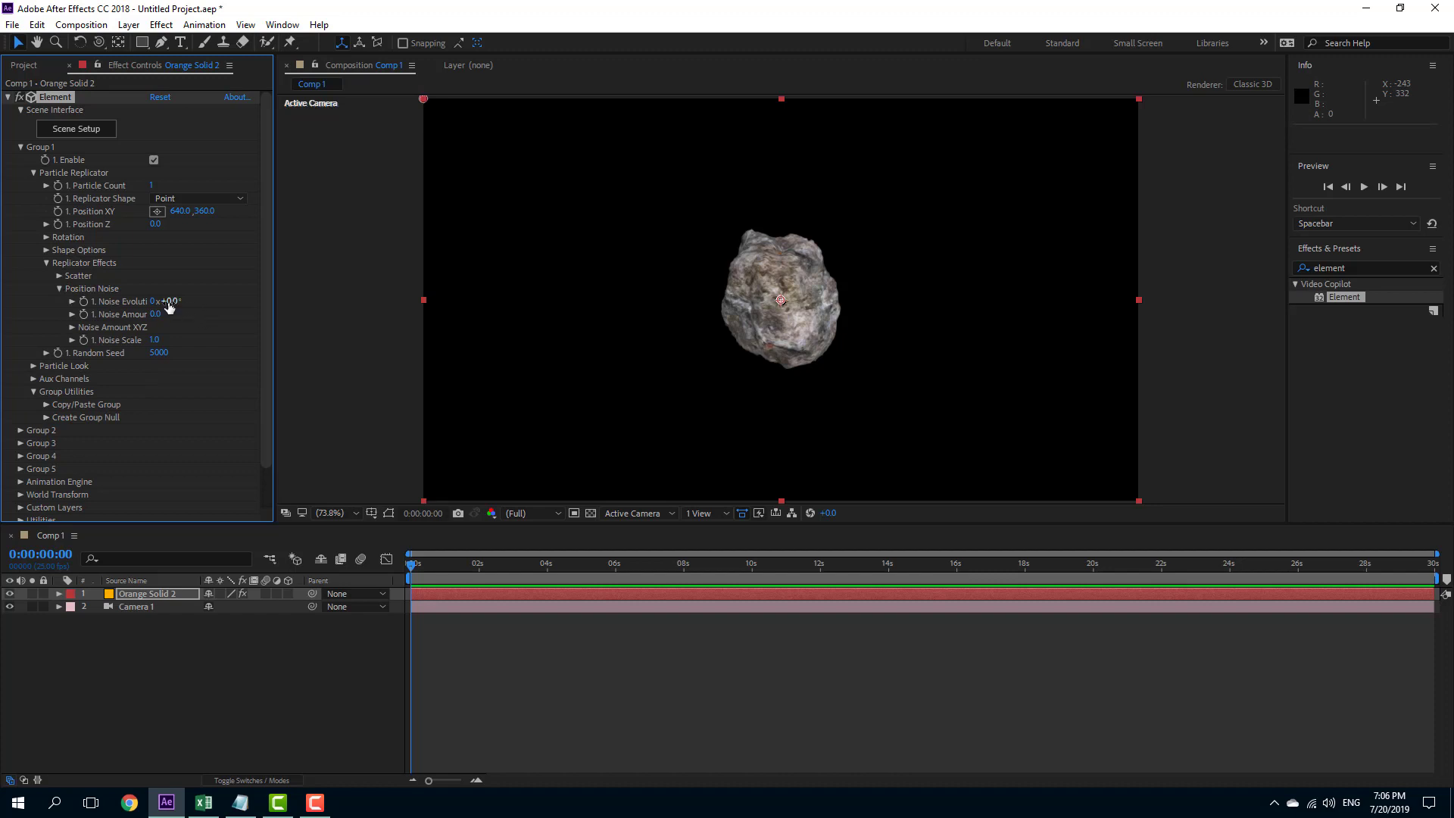
drag(172, 305, 195, 302)
Adjust Position Noise's Noise Scale, entering the value 21
drag(182, 338, 497, 360)
click(157, 339)
text(21)
key(Return)
Set Noise Evolution to 295° and raise it further at 6 seconds
drag(162, 303, 338, 345)
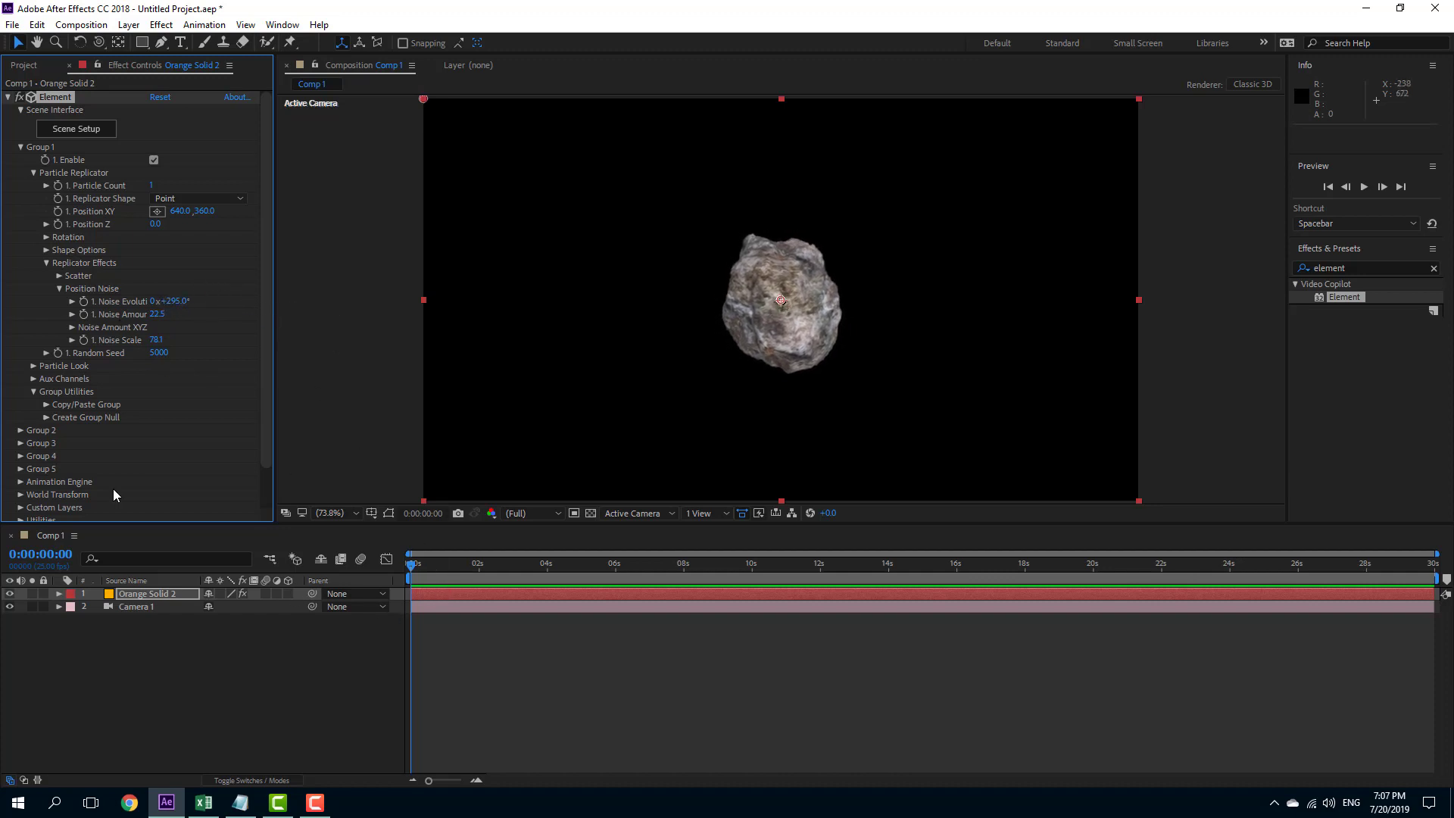
click(617, 572)
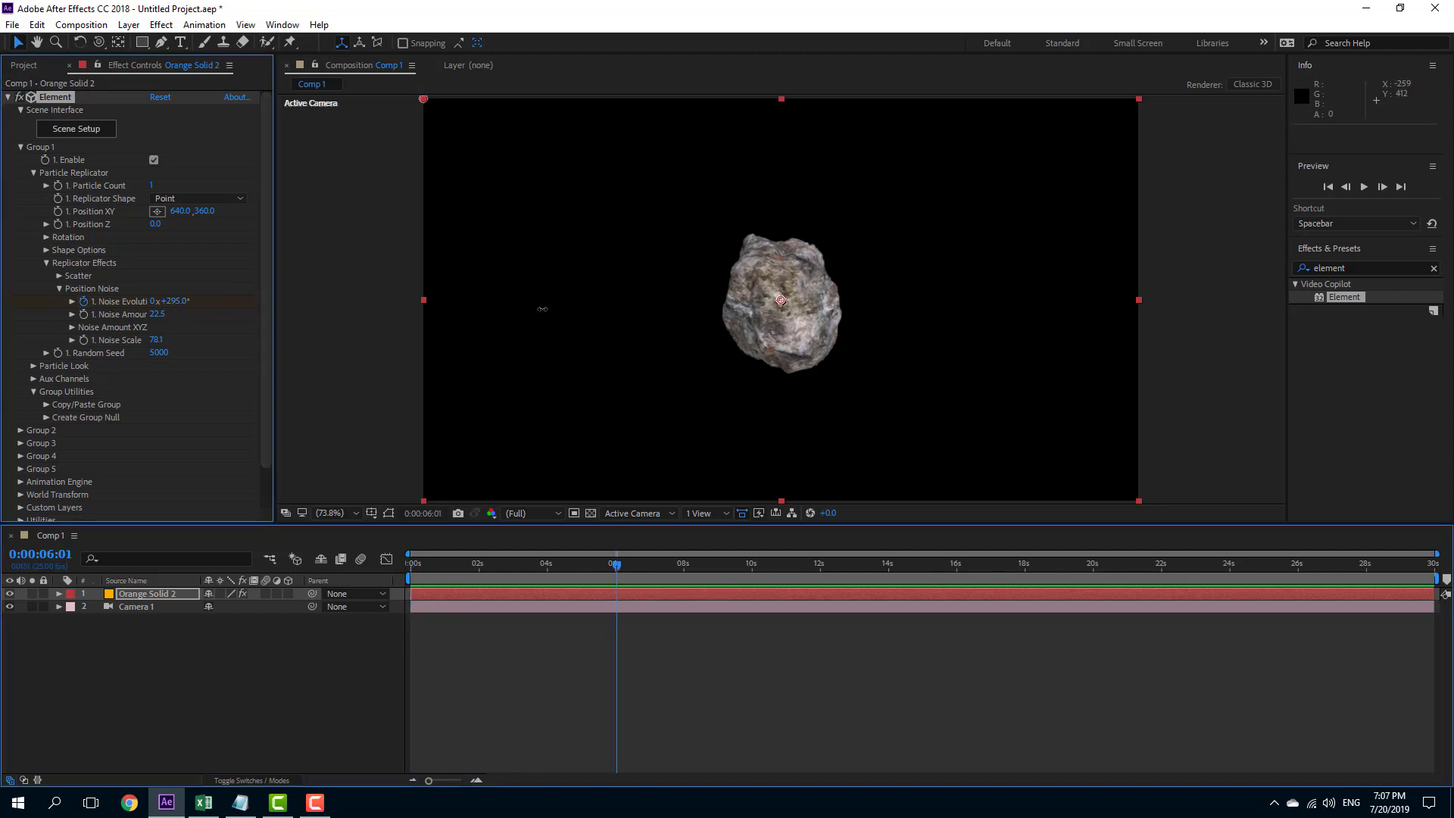
drag(774, 322, 943, 327)
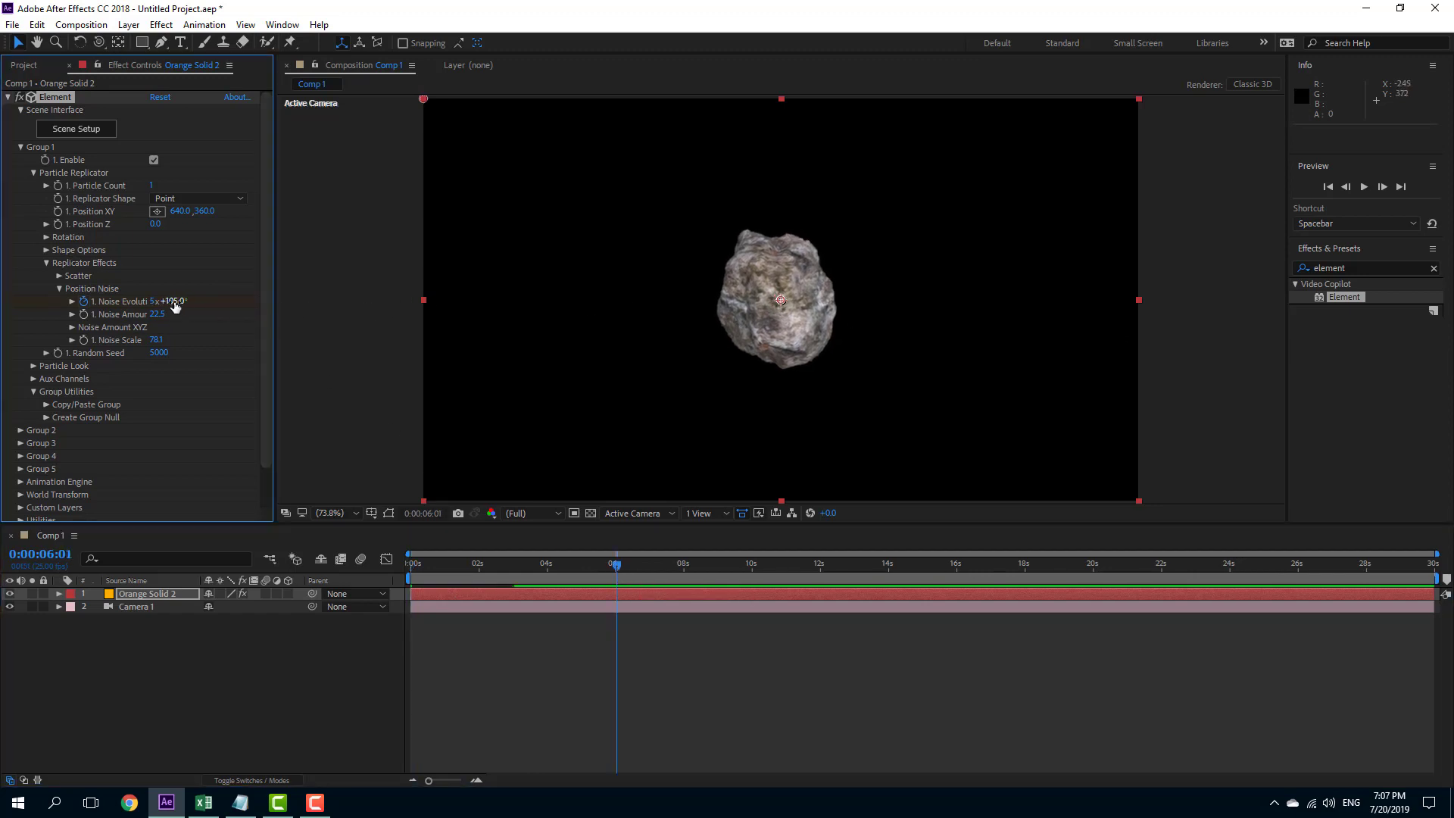
RAM-preview the rock's noise animation, then expand Orange Solid 2's properties in the timeline
key(space)
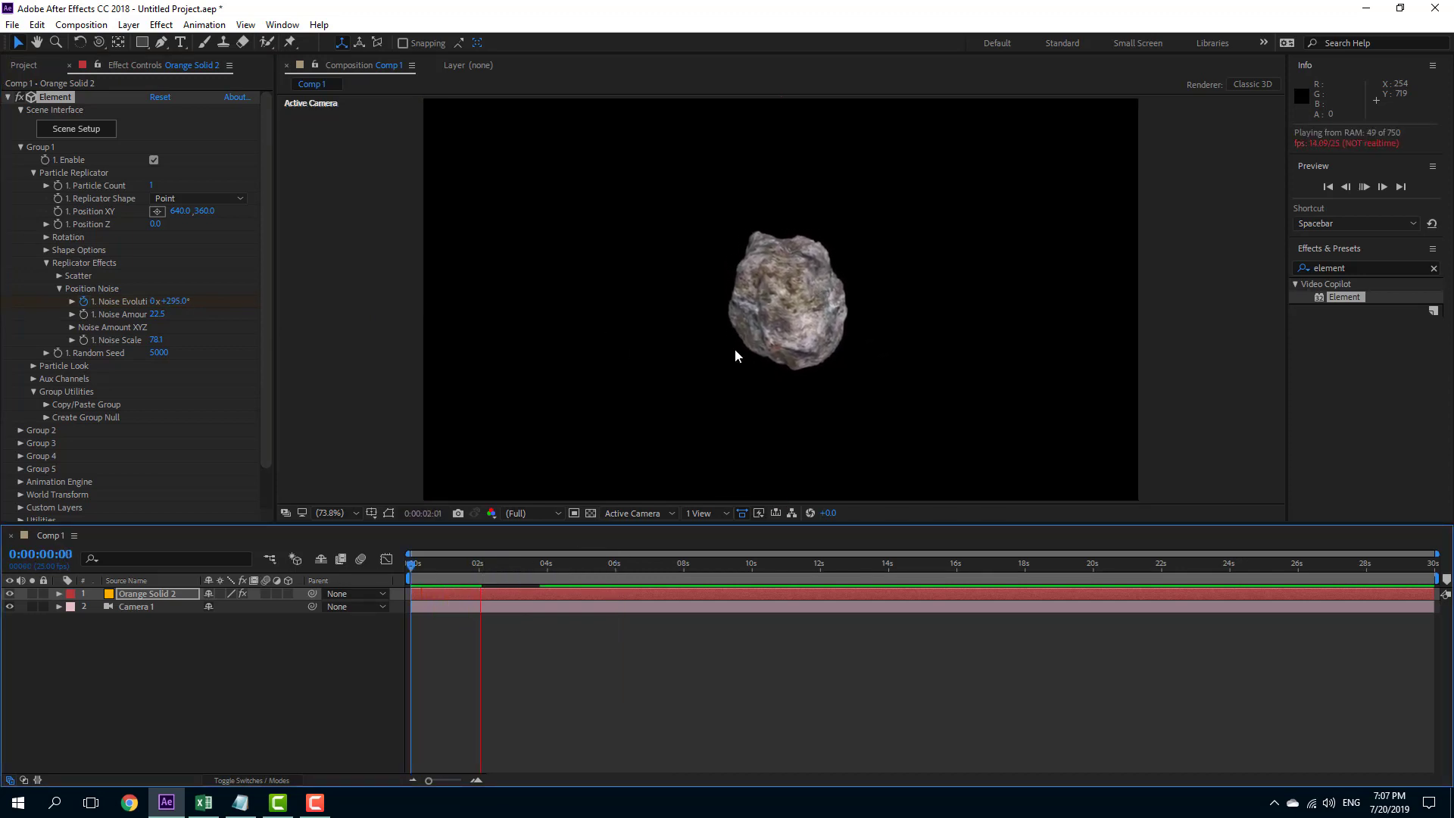
key(space)
click(59, 594)
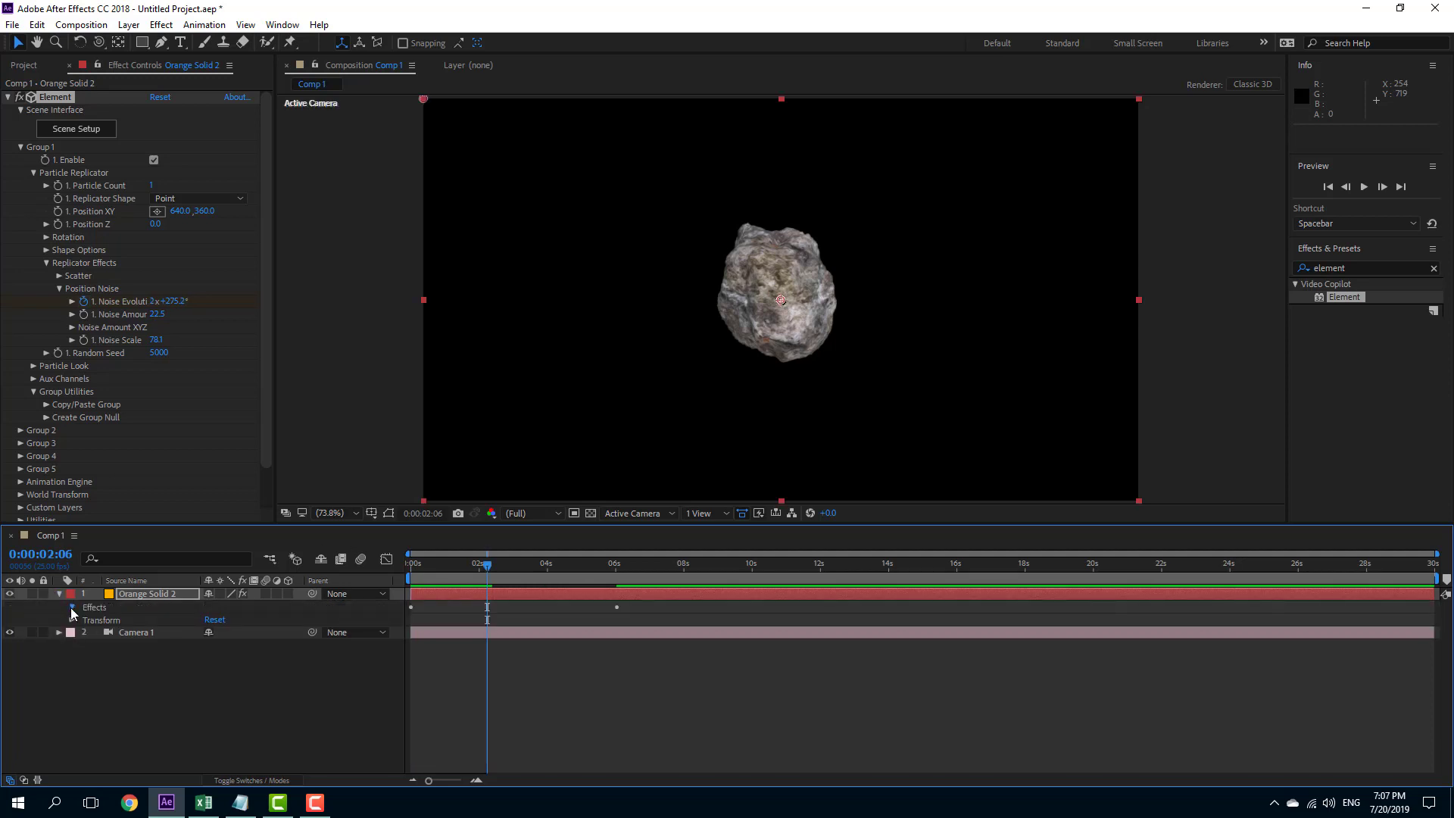
Reveal Element's Group 1 Position Noise properties and keyframes in the timeline
click(72, 608)
click(84, 621)
scroll(107, 663, down, 3)
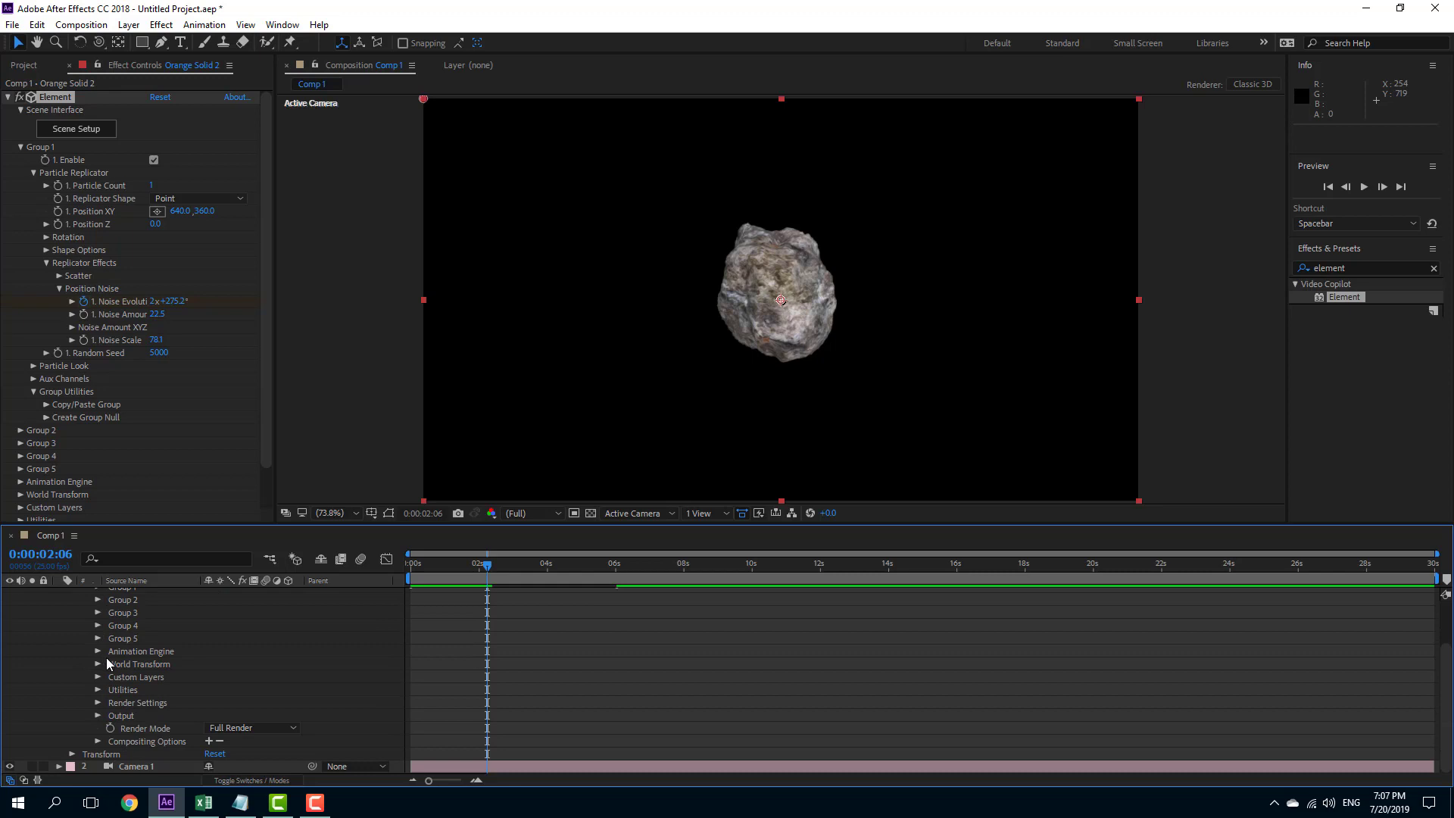
click(73, 756)
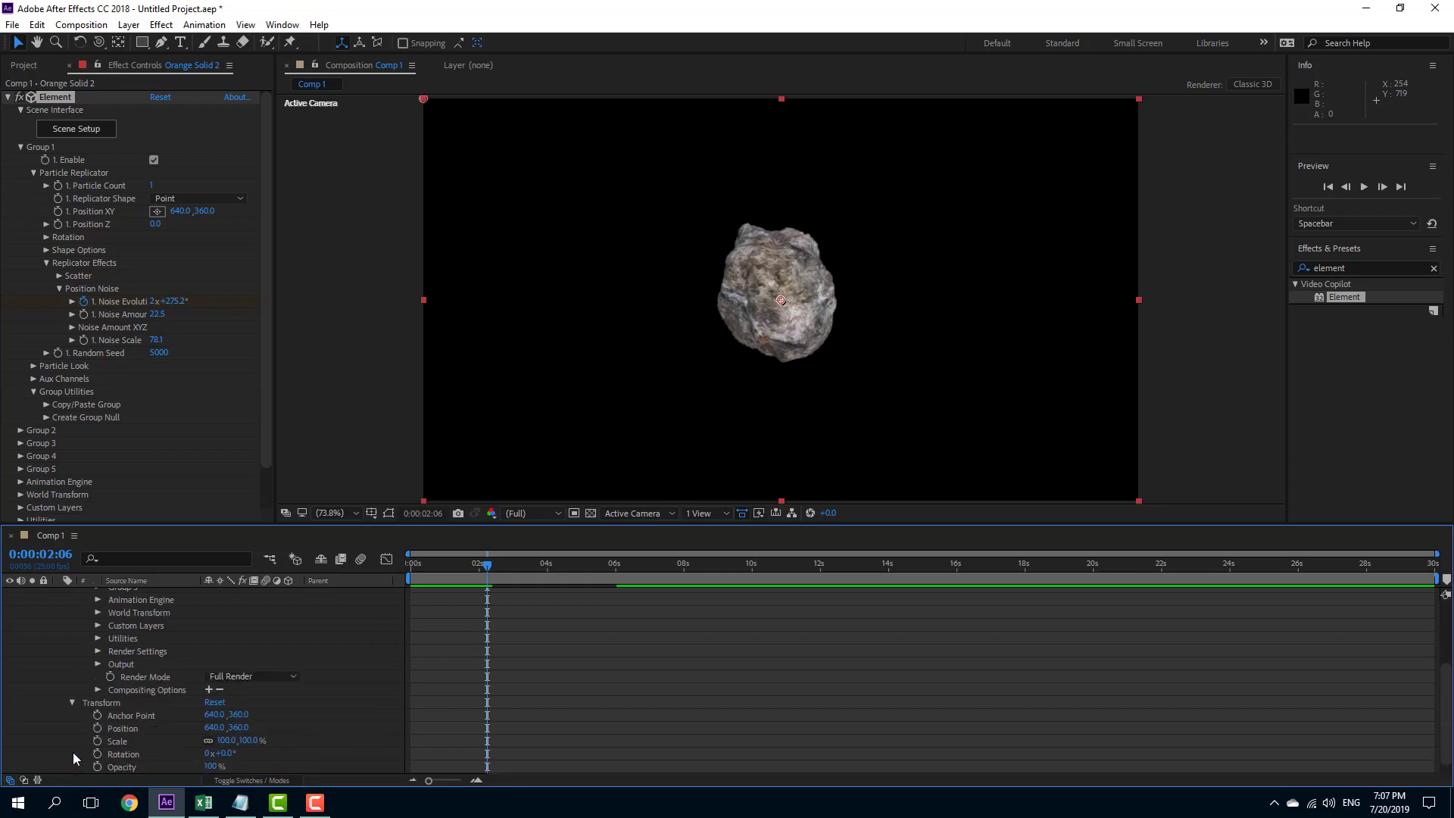
scroll(108, 723, up, 5)
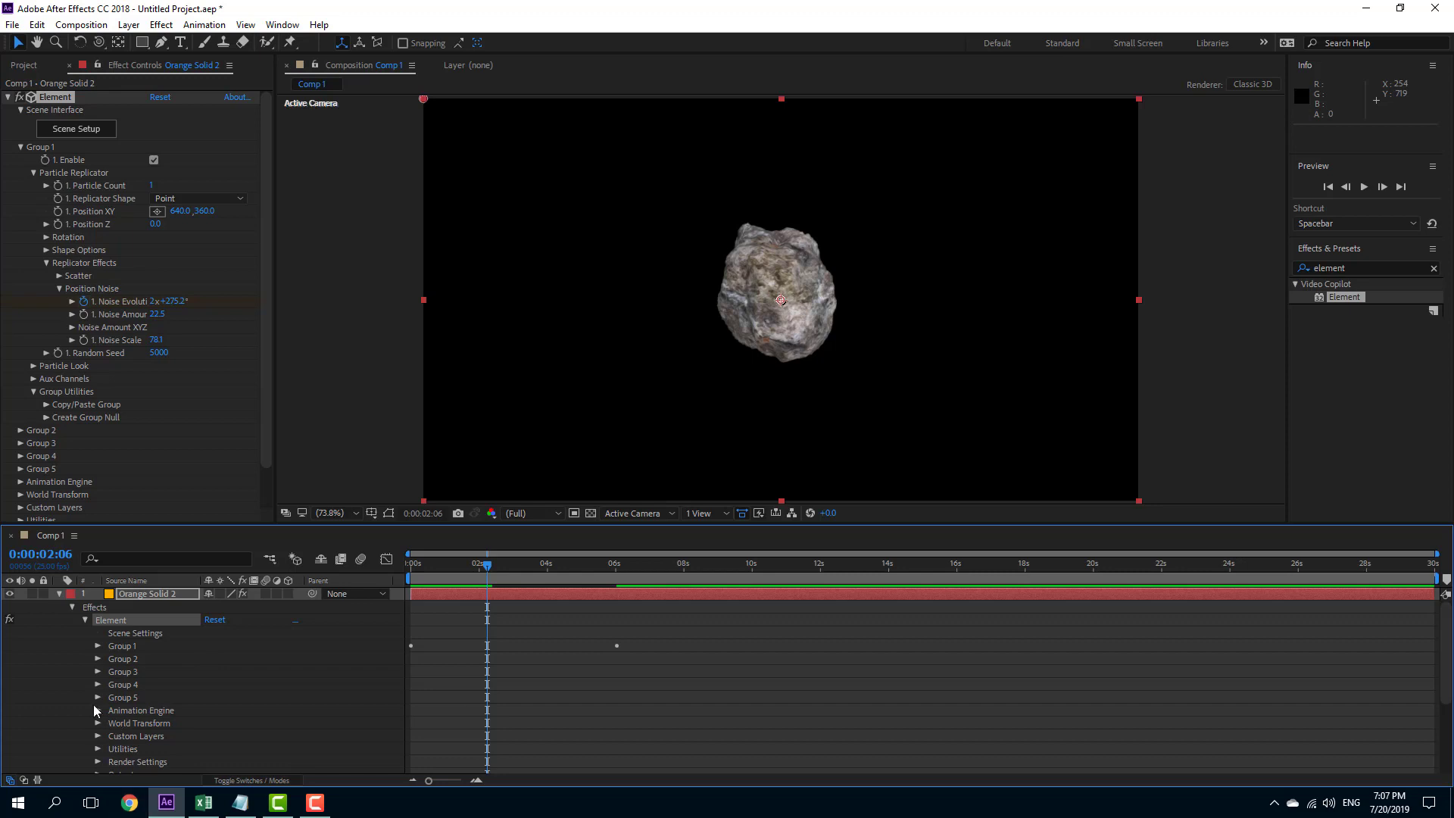
click(96, 647)
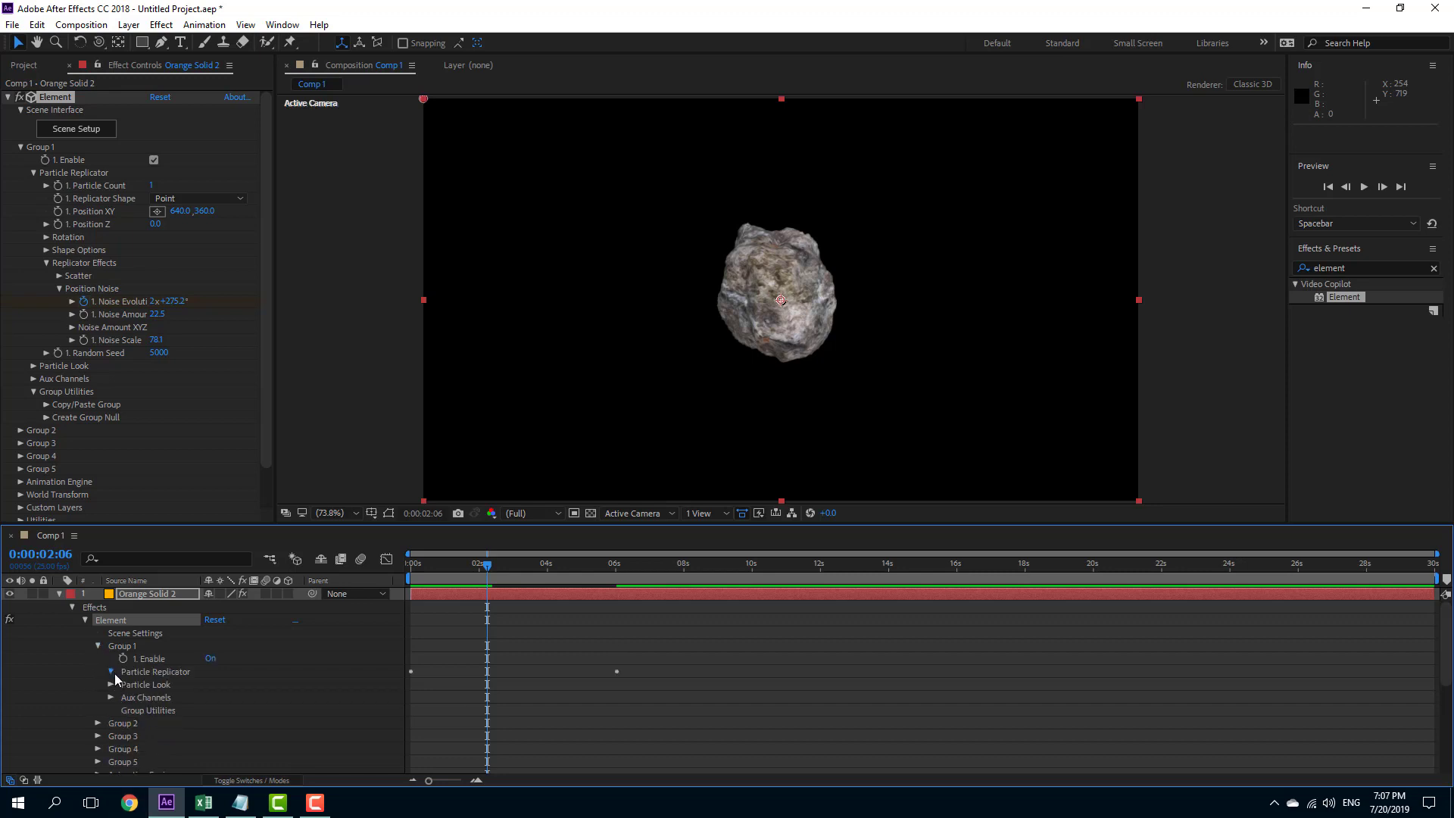
click(112, 672)
scroll(175, 723, down, 2)
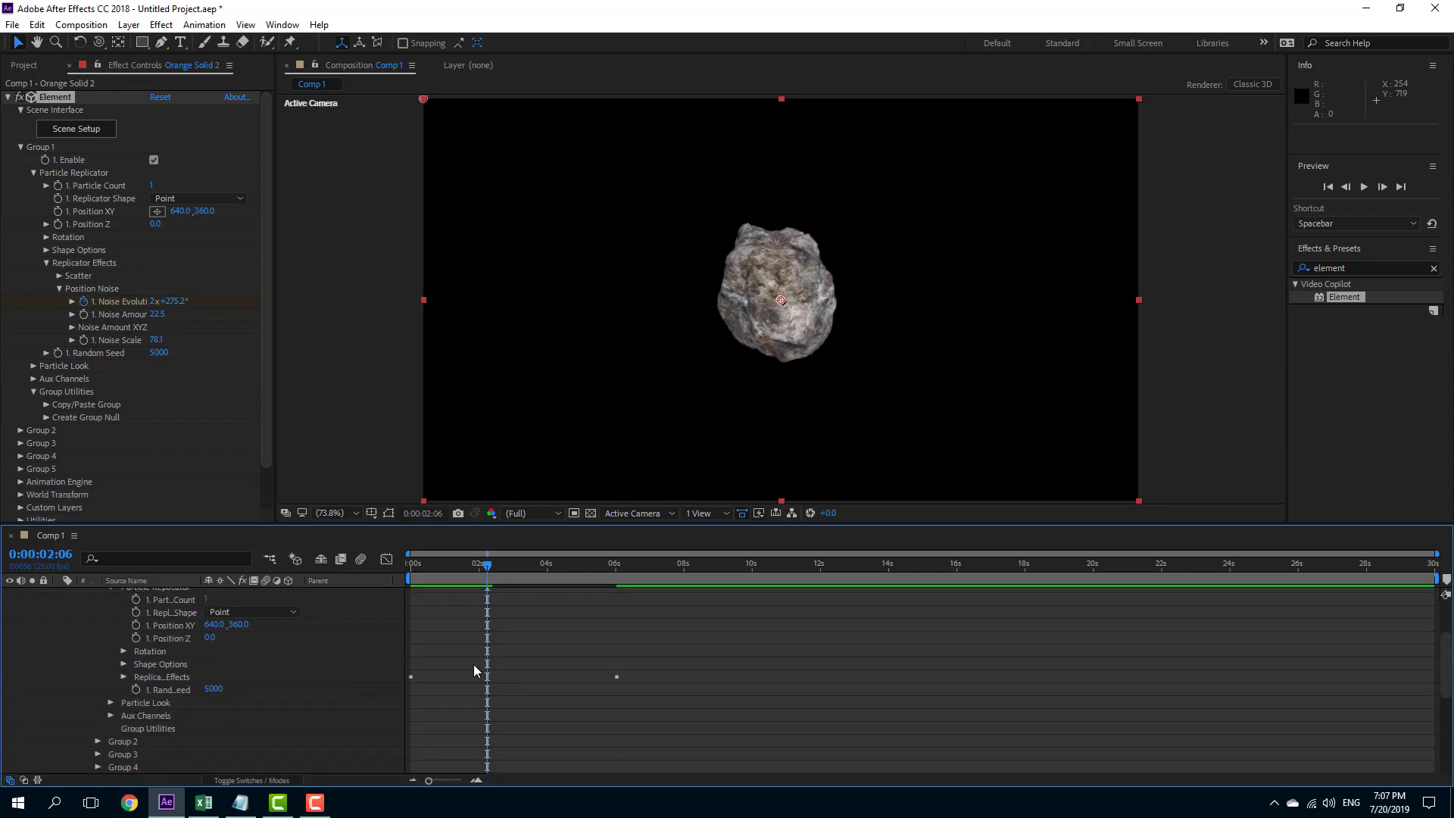
click(123, 677)
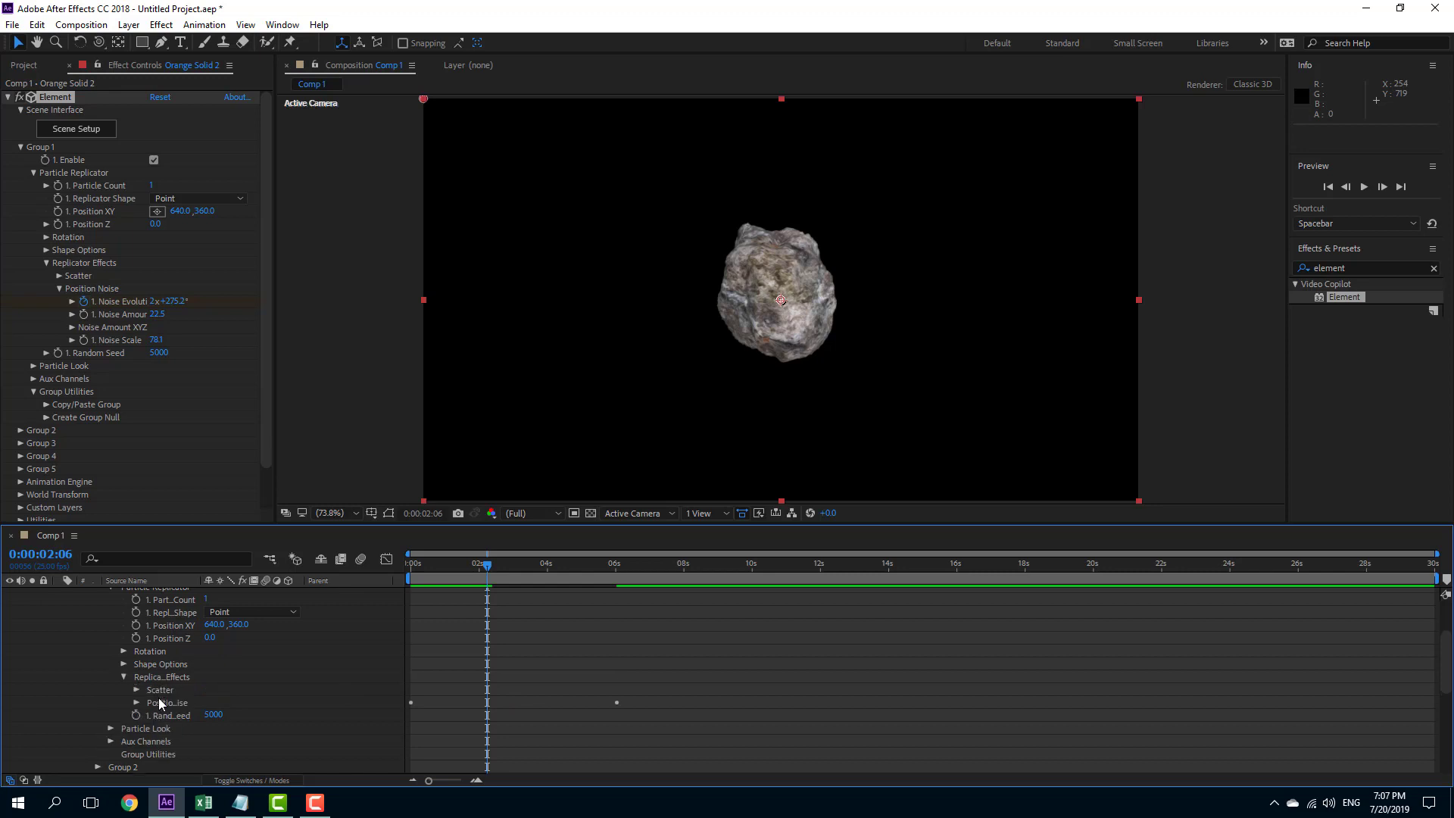
click(136, 703)
Delete both Noise Evolution keyframes and bring up the Replicator Shape list
drag(733, 685, 262, 770)
key(Delete)
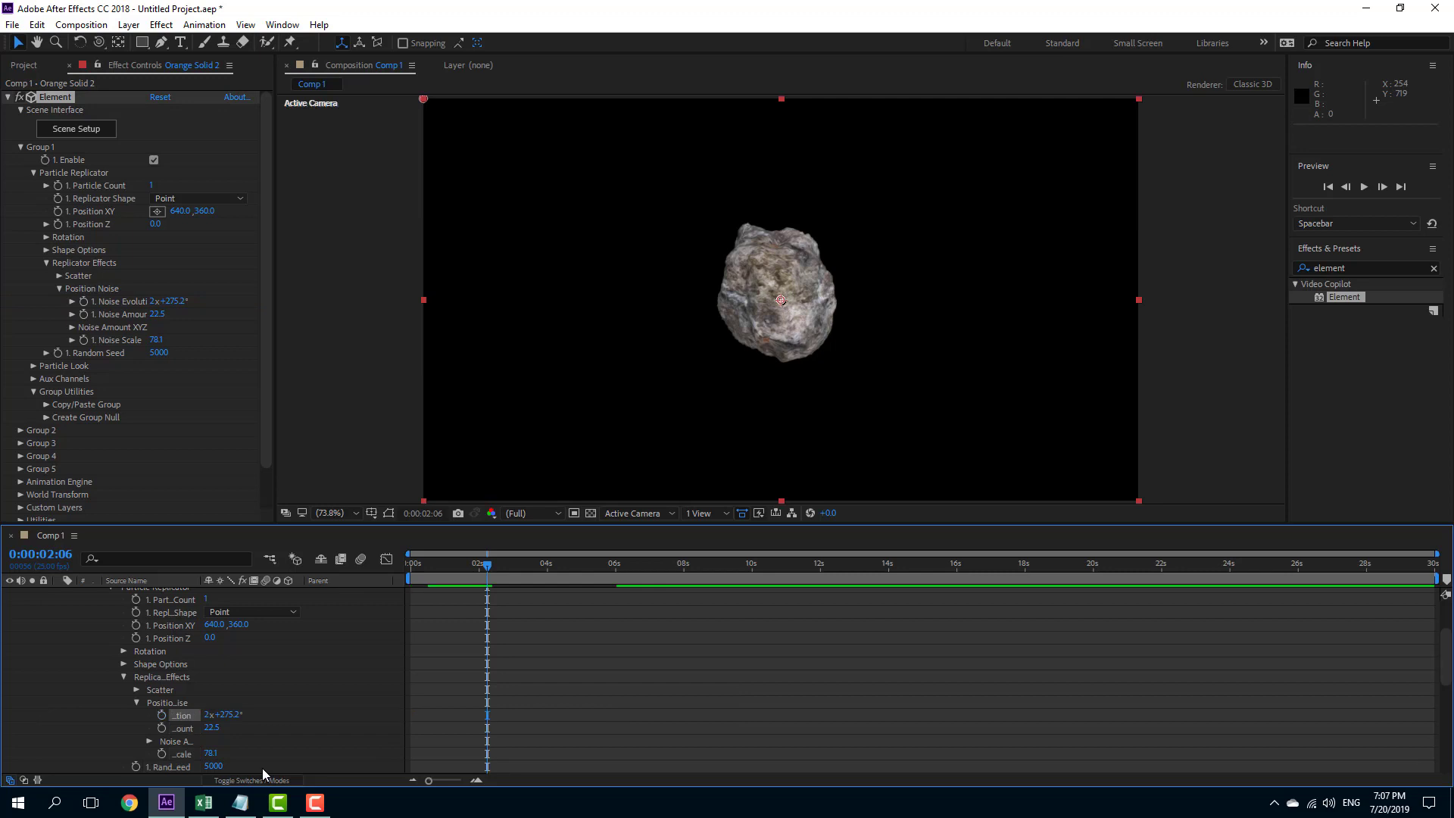
click(223, 199)
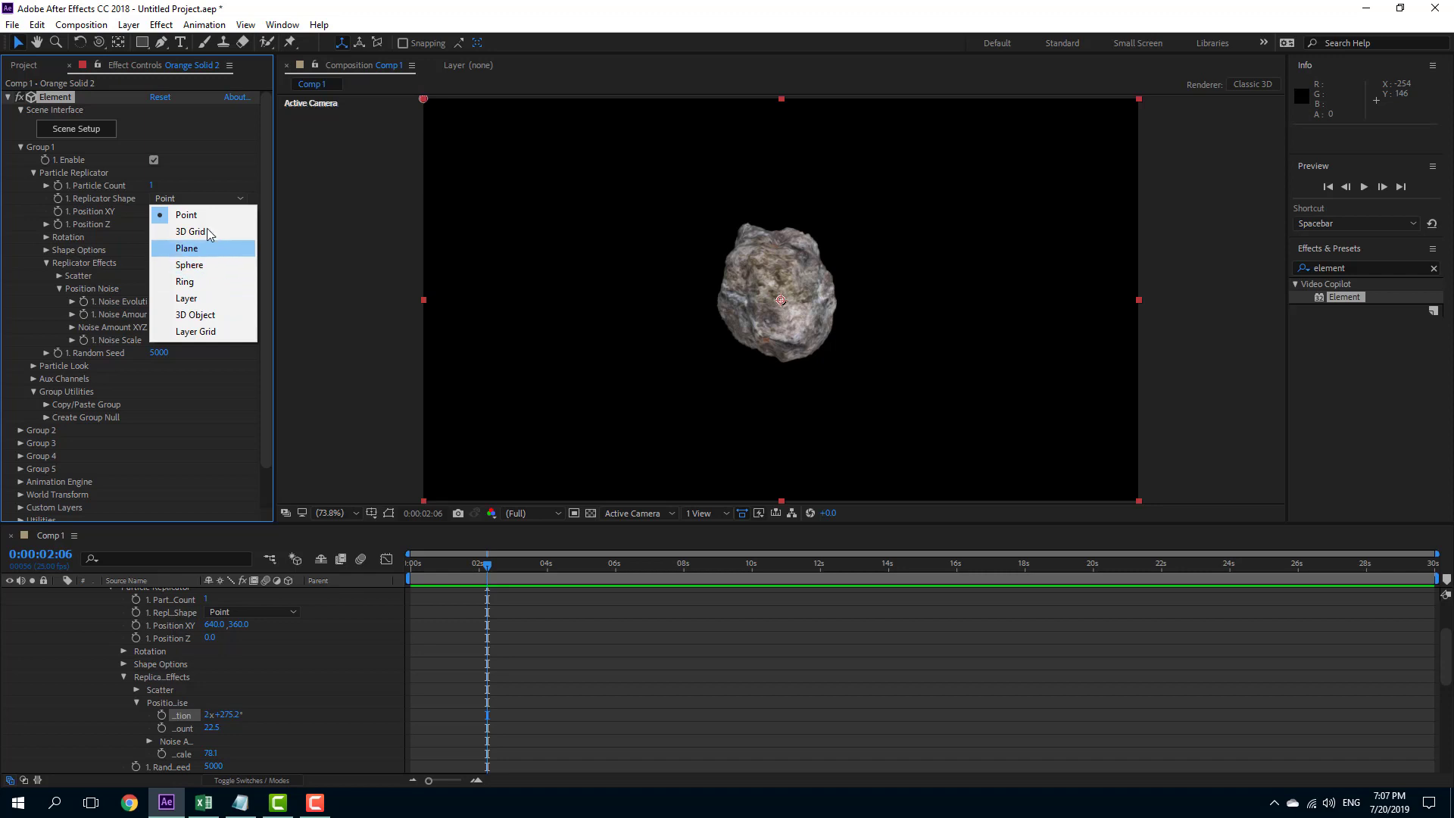
Set the replicator shape to Sphere with a Particle Count of 137
click(218, 265)
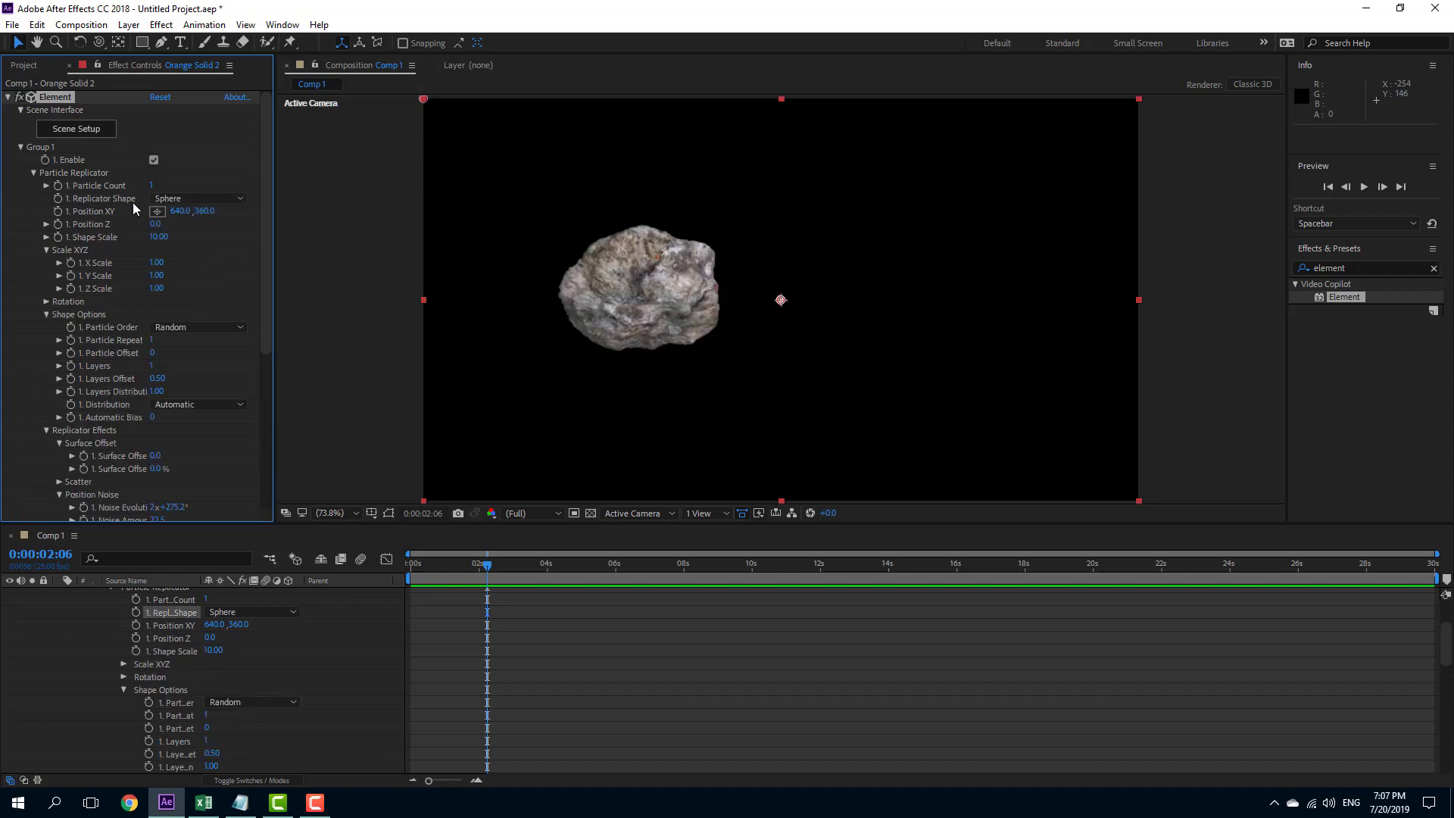
click(151, 186)
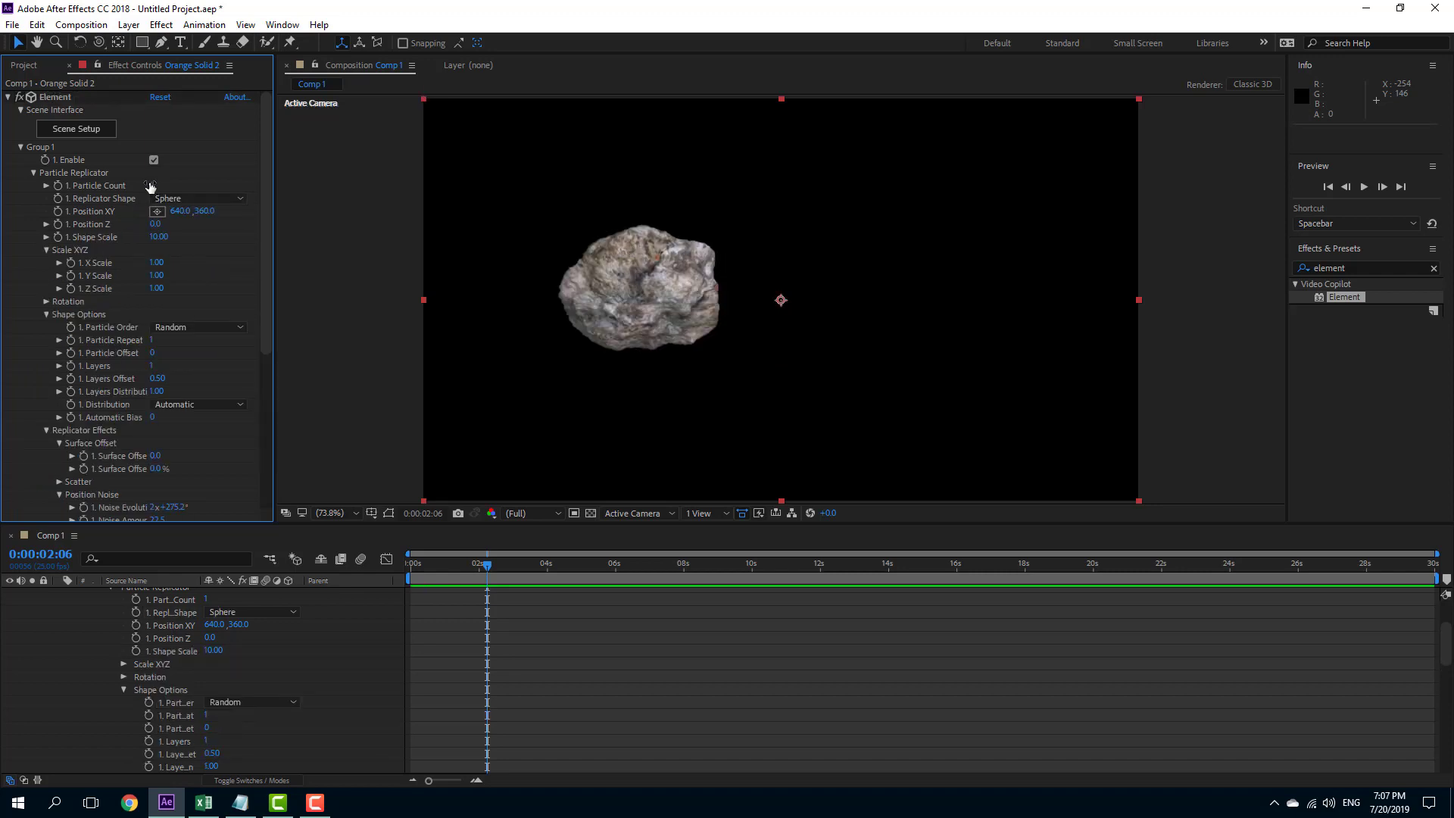
drag(151, 187, 259, 196)
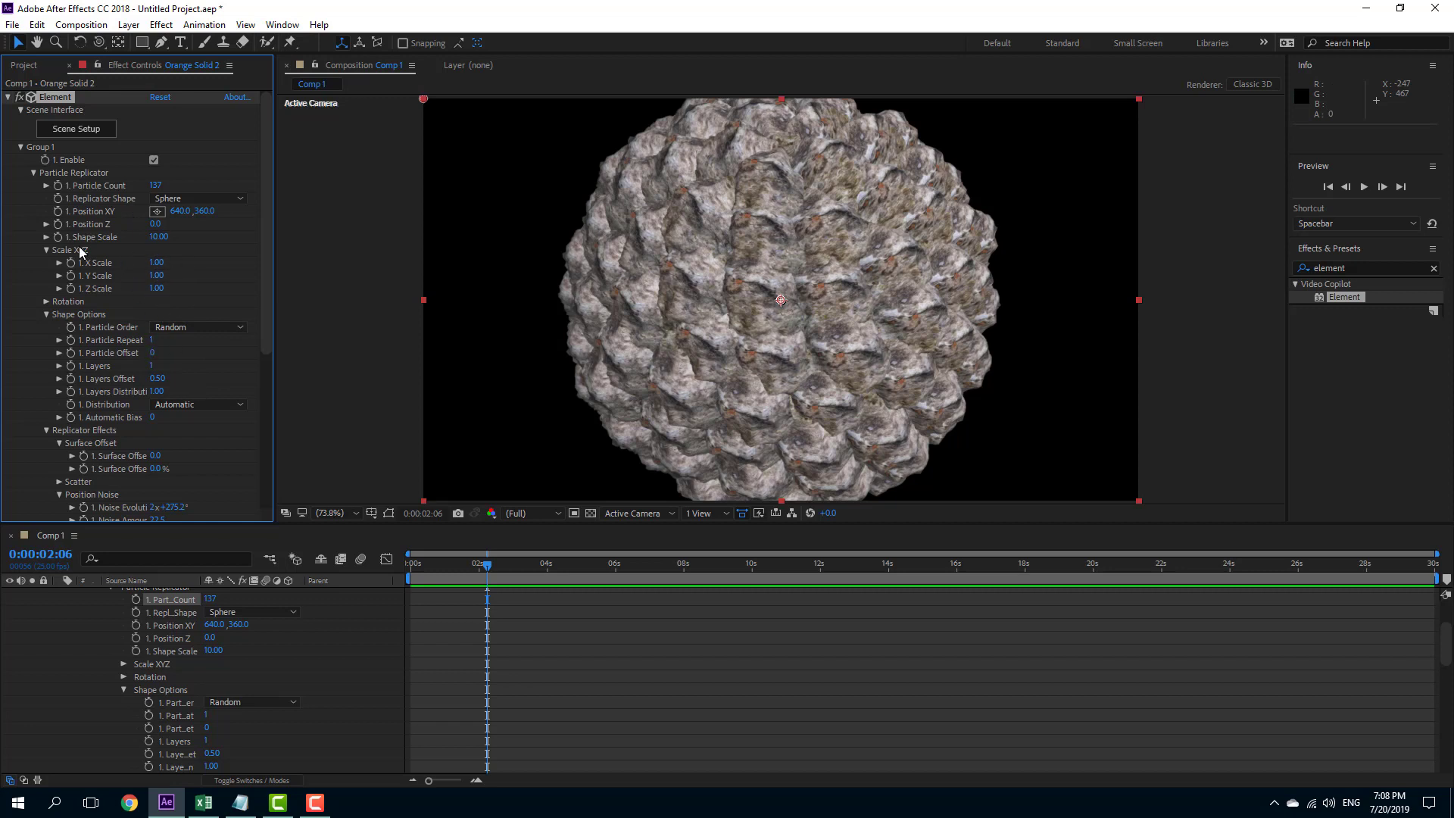
Shrink the particle size to 3.40 in Particle Look
scroll(147, 300, down, 4)
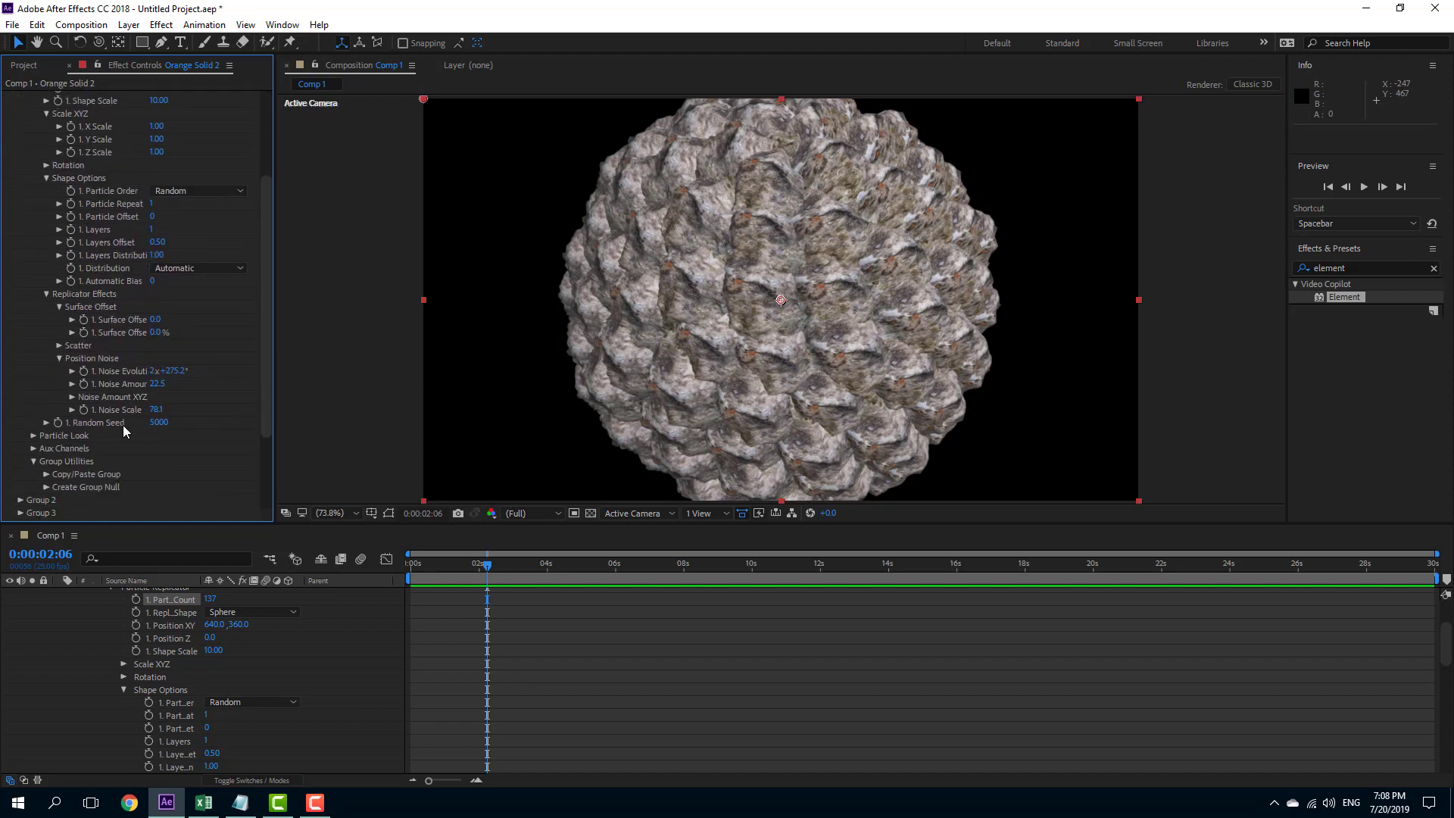
click(33, 436)
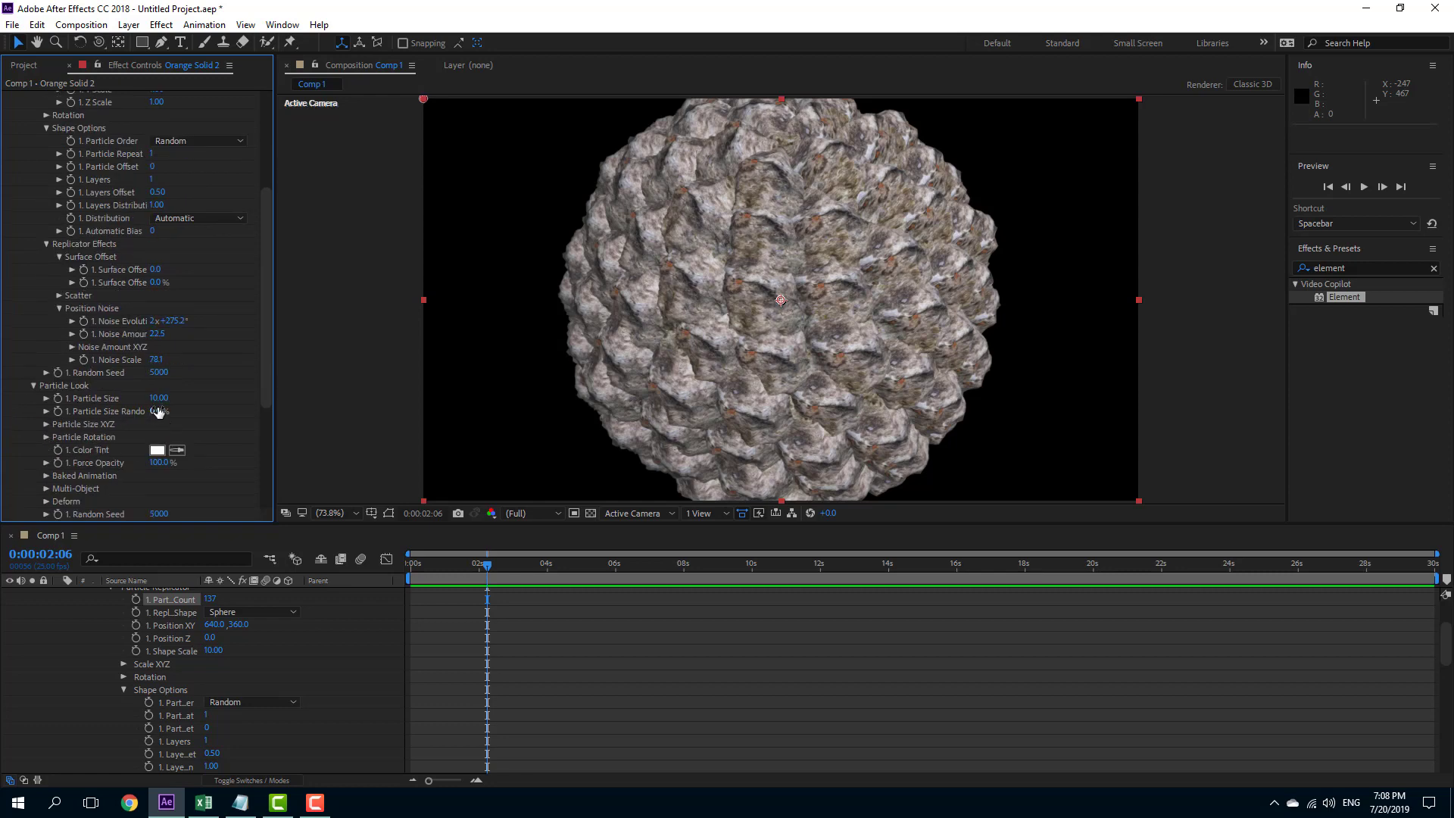
drag(157, 399, 116, 407)
Raise Particle Count to 1233 and view the dense rock sphere
scroll(198, 300, up, 5)
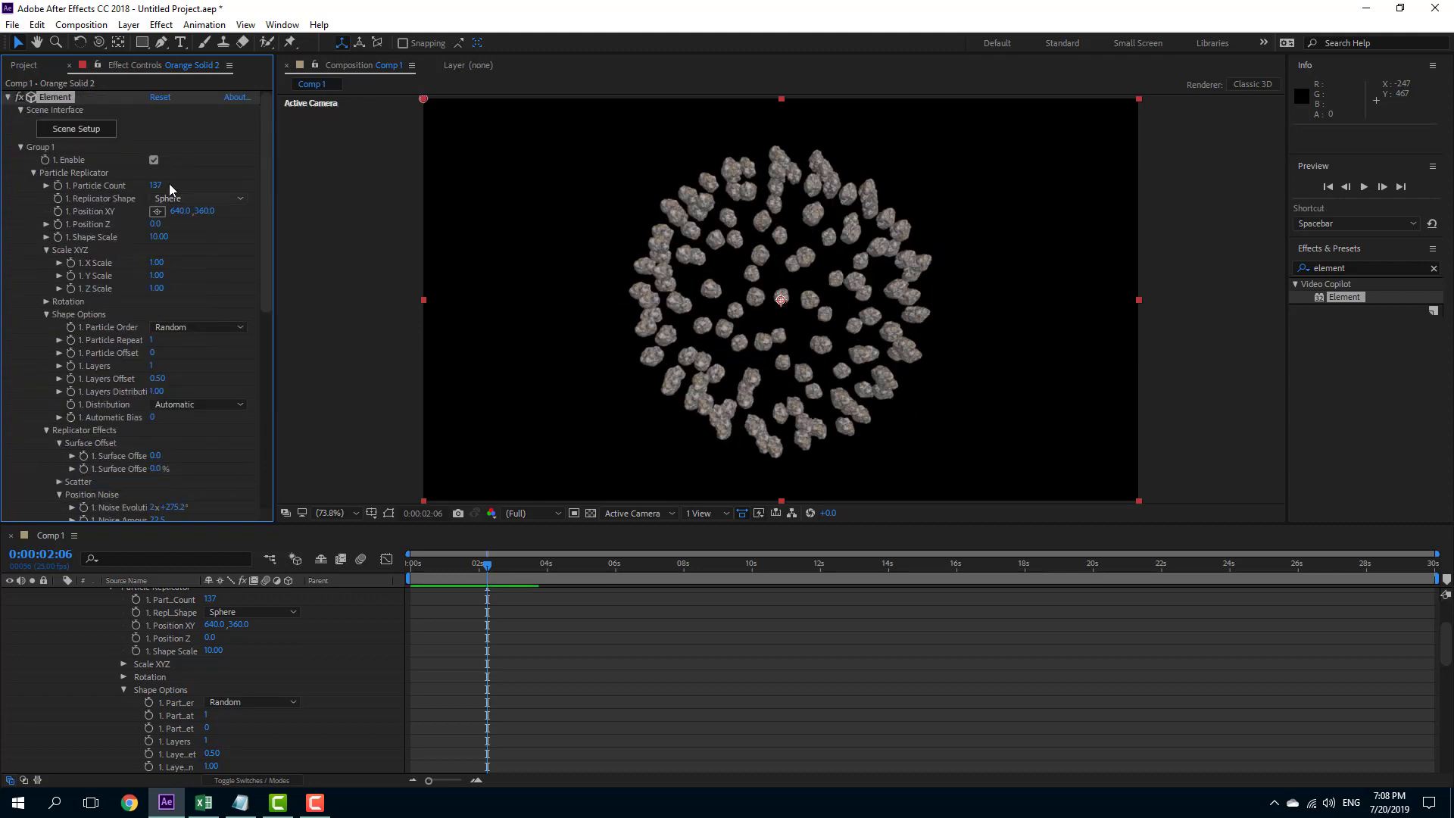
drag(156, 184, 989, 216)
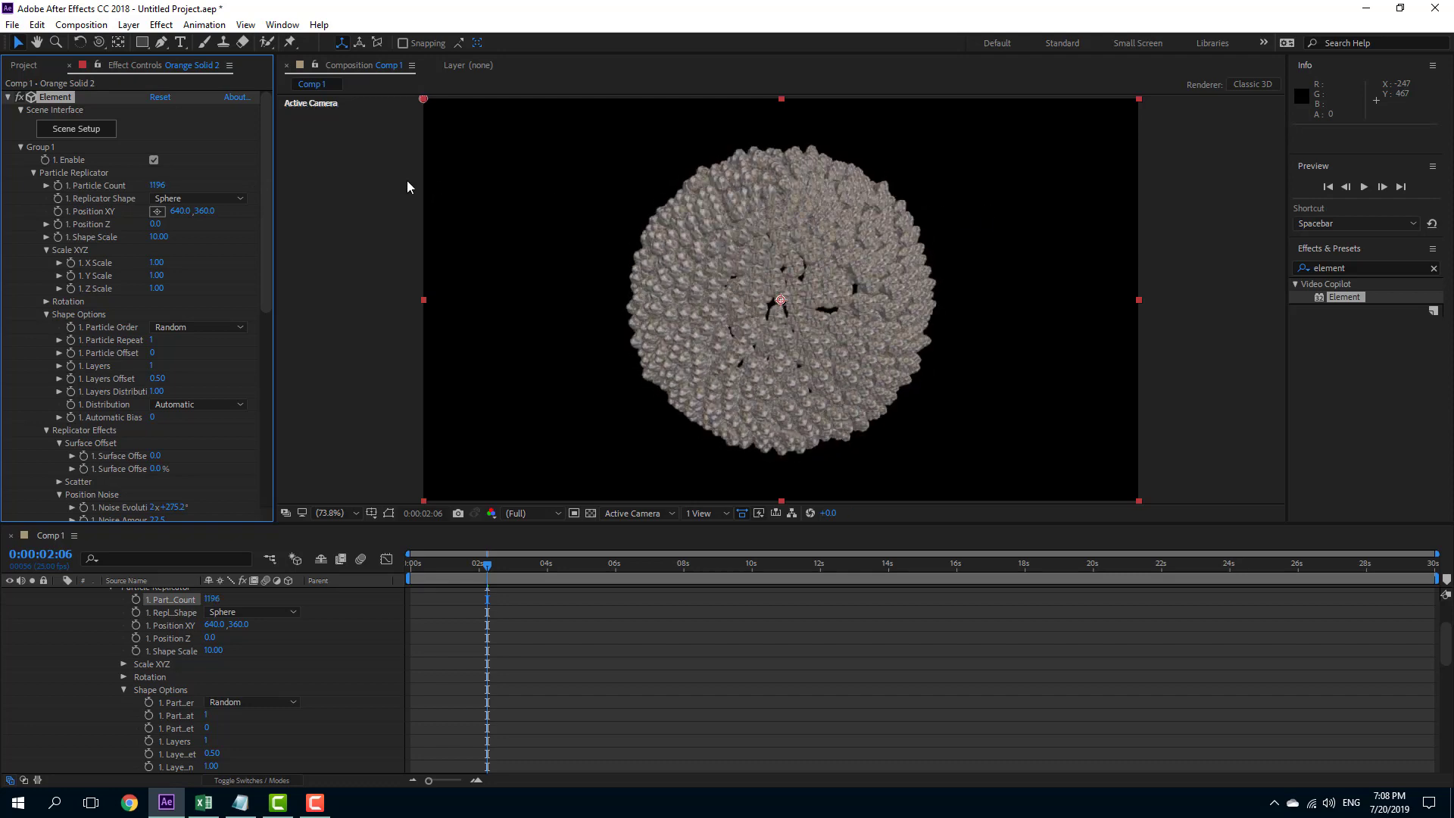
drag(158, 185, 186, 185)
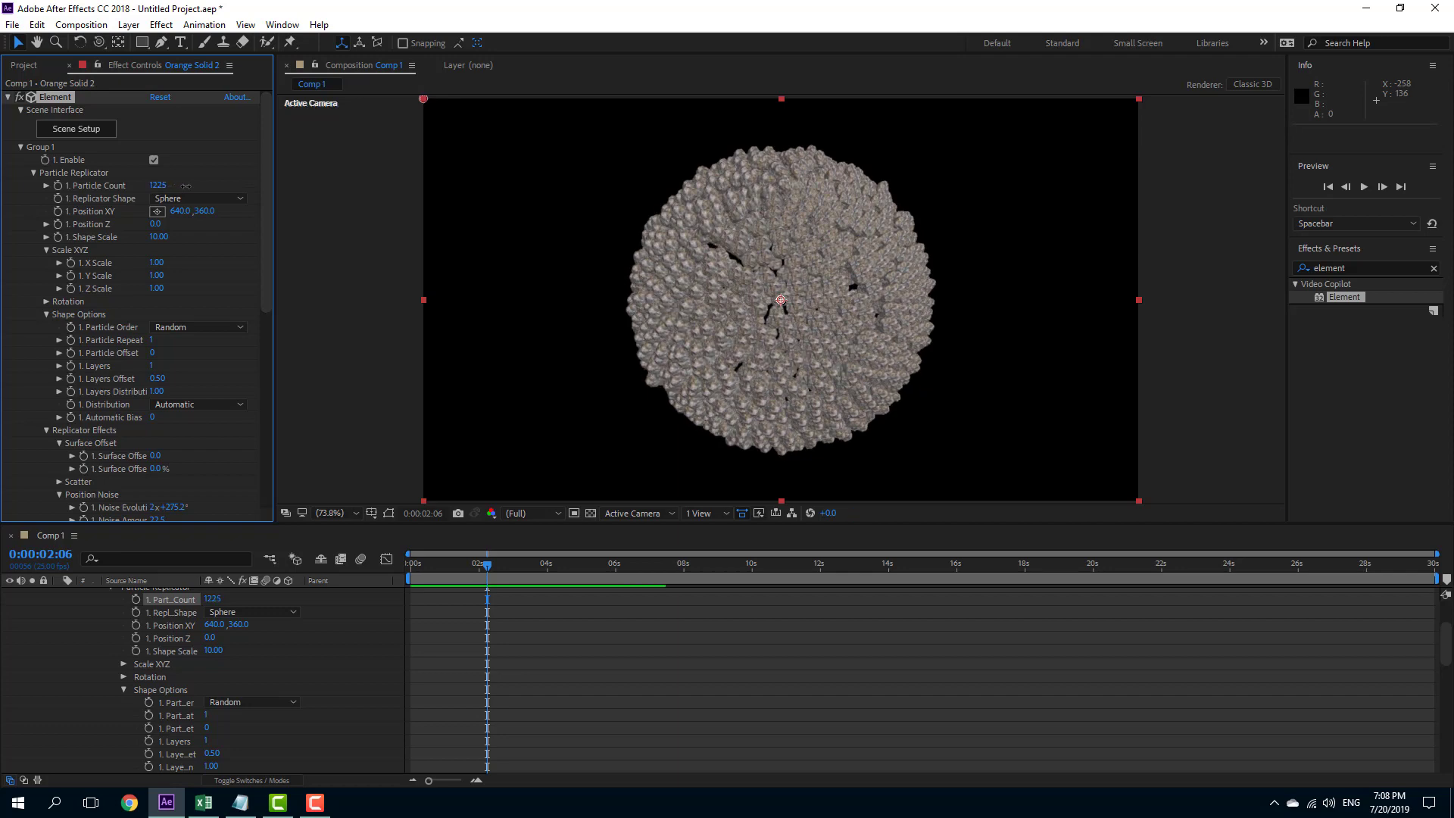
click(348, 311)
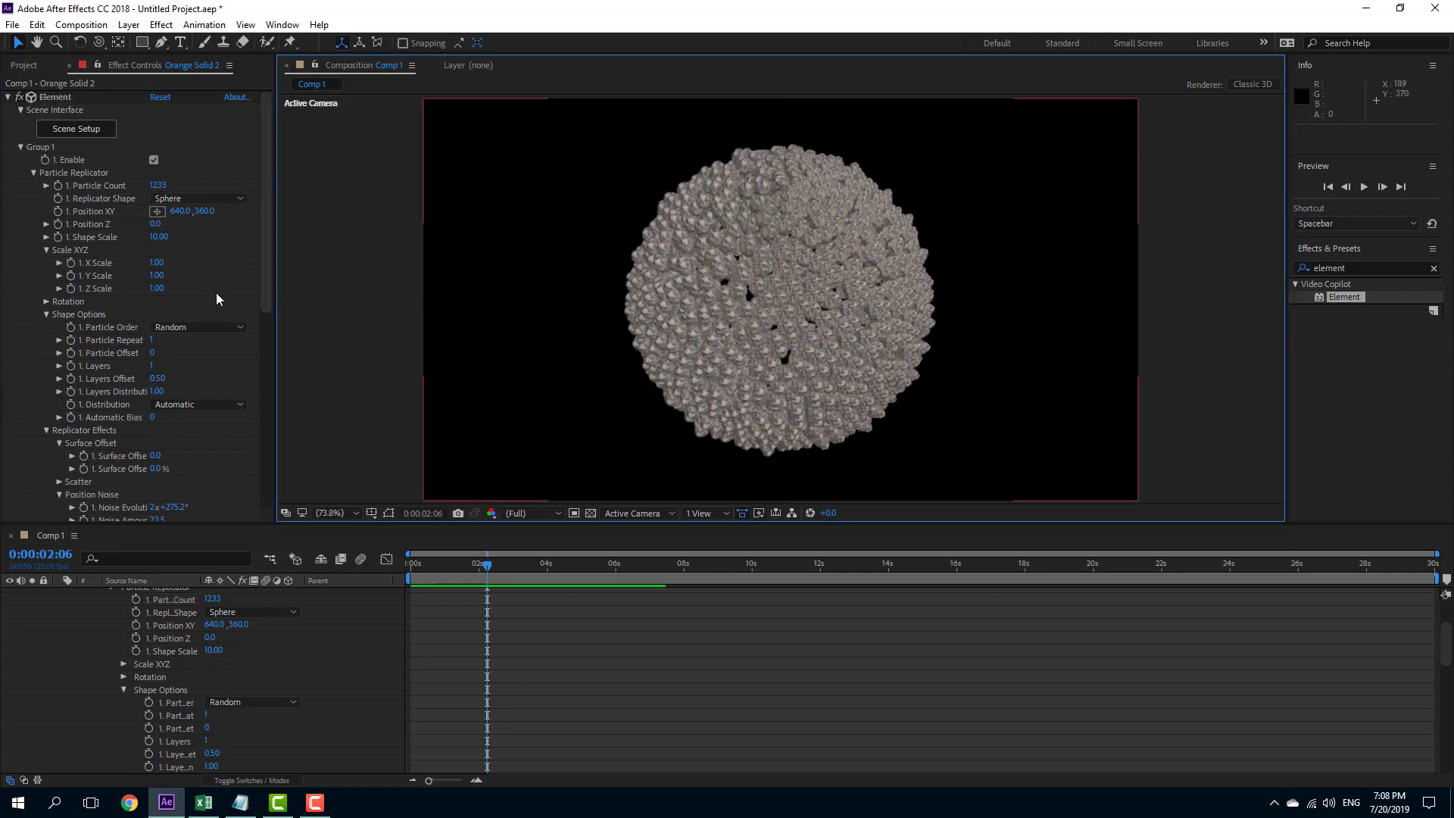
Reset Noise Evolution to its default value
scroll(183, 363, down, 3)
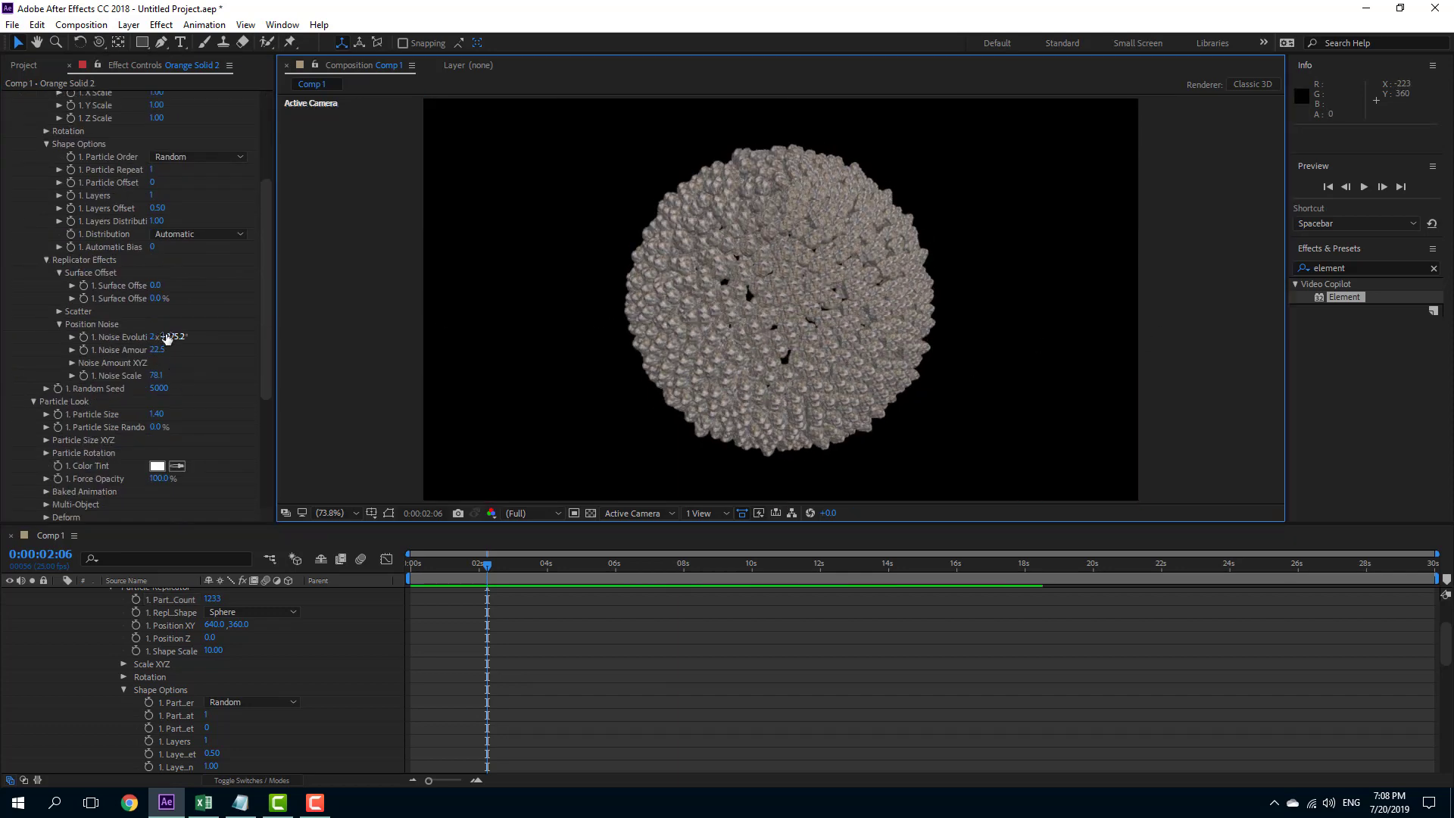
right_click(173, 338)
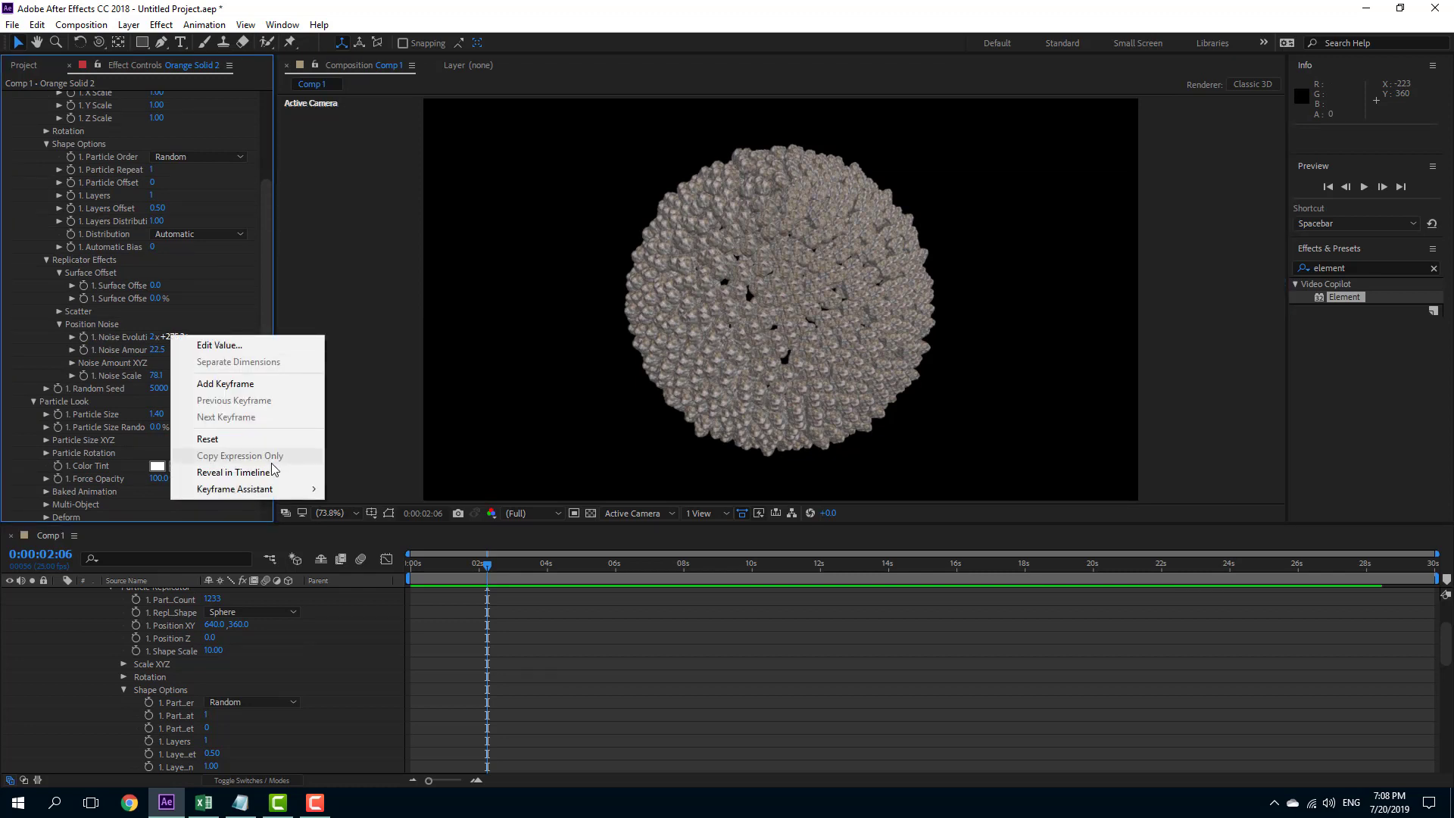
click(156, 339)
right_click(154, 338)
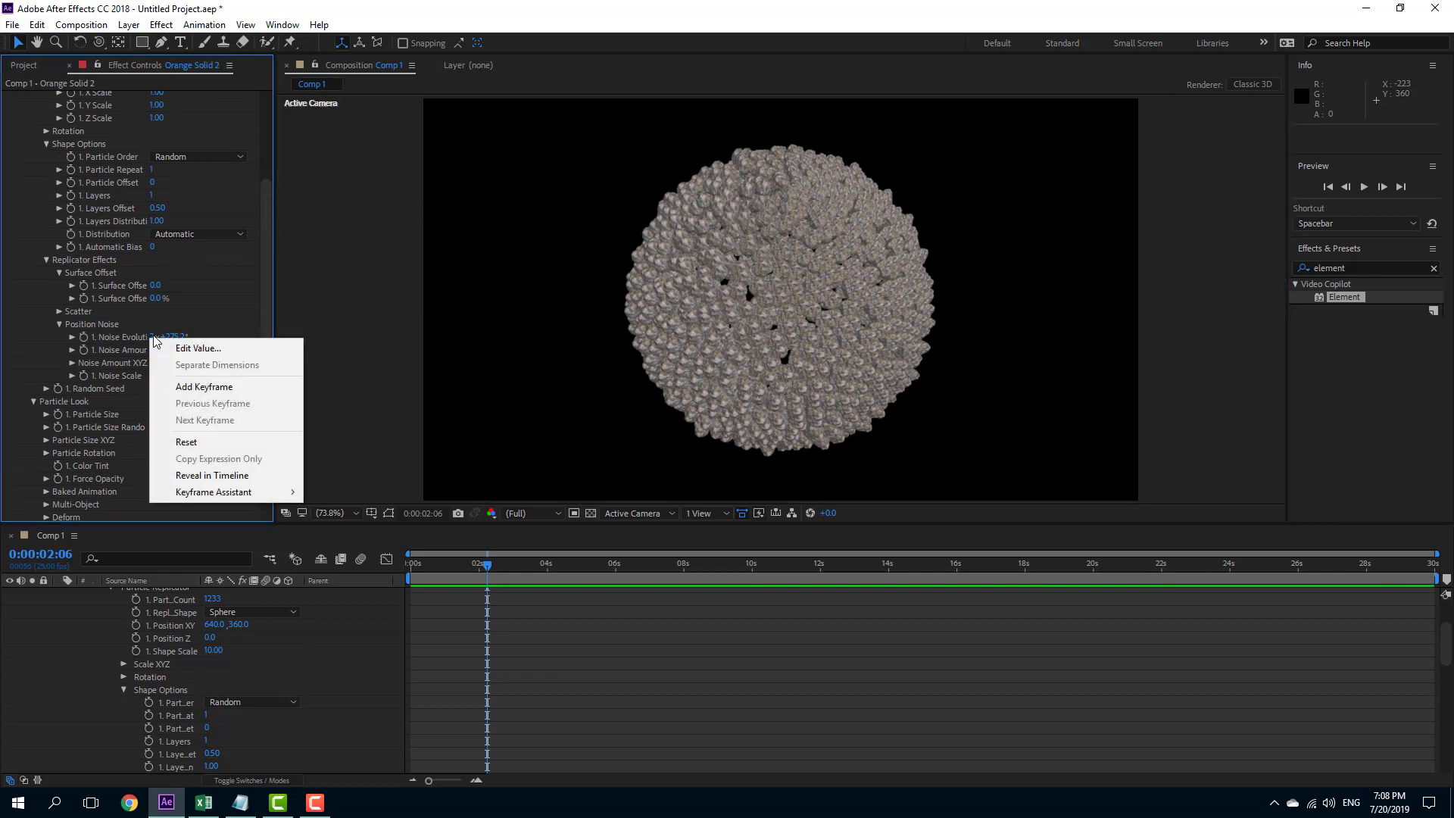
click(190, 439)
click(154, 337)
key(Return)
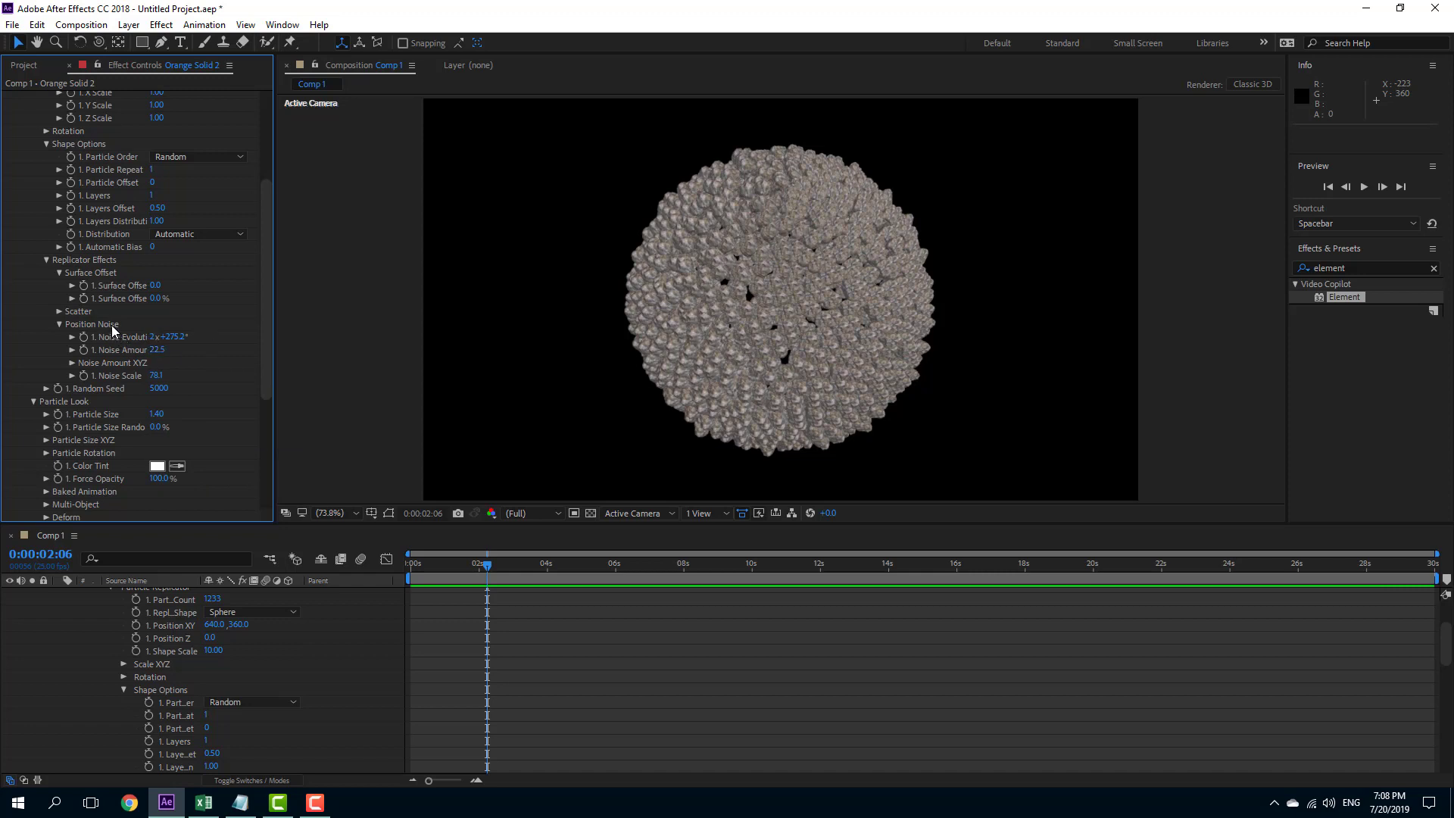
Enter 0x+0° for Noise Evolution, and 0 for Noise Amount and Noise Scale
click(159, 339)
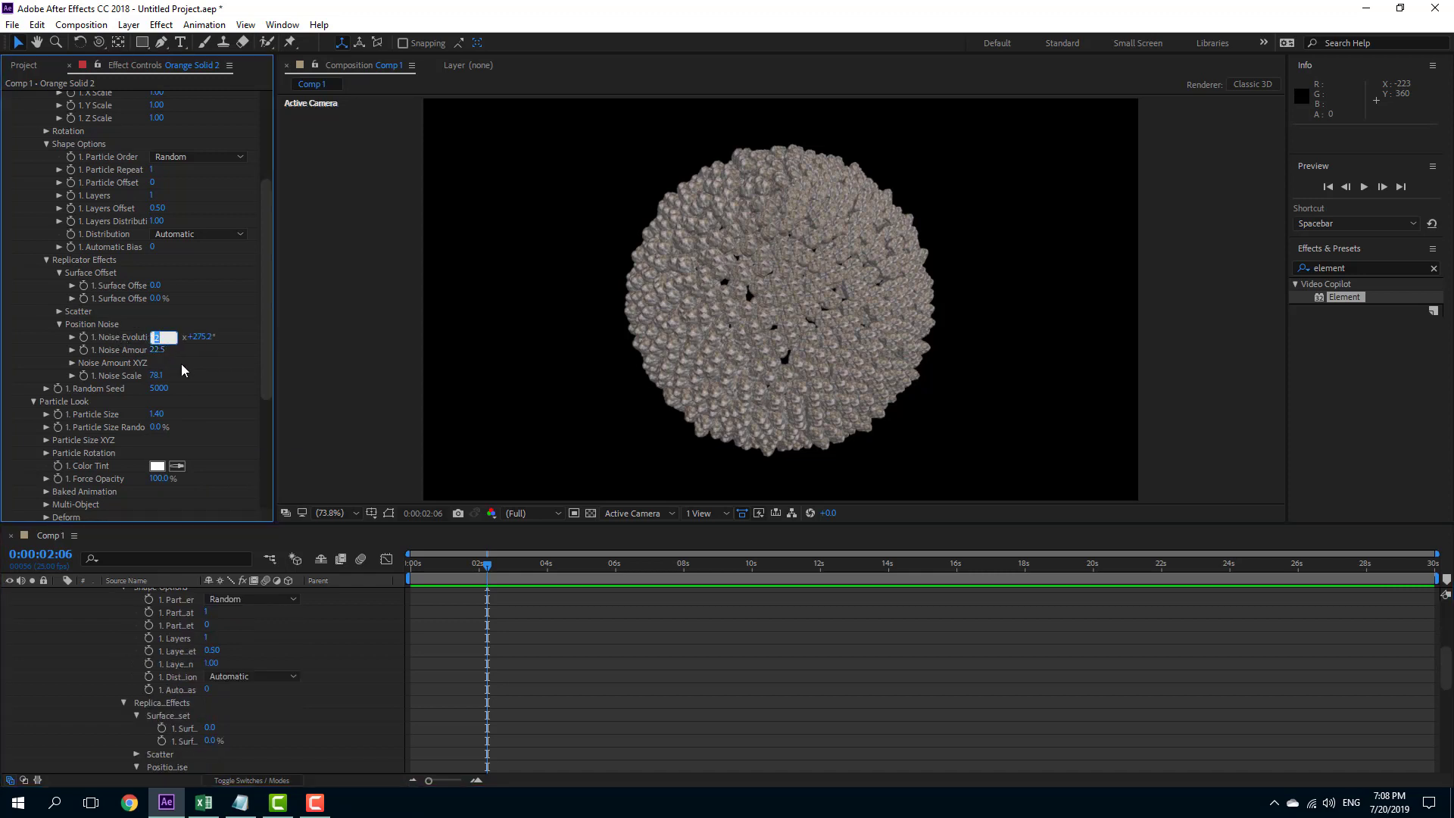
text(0)
key(Return)
click(177, 339)
text(0)
key(Return)
click(162, 351)
text(0)
key(Tab)
key(Return)
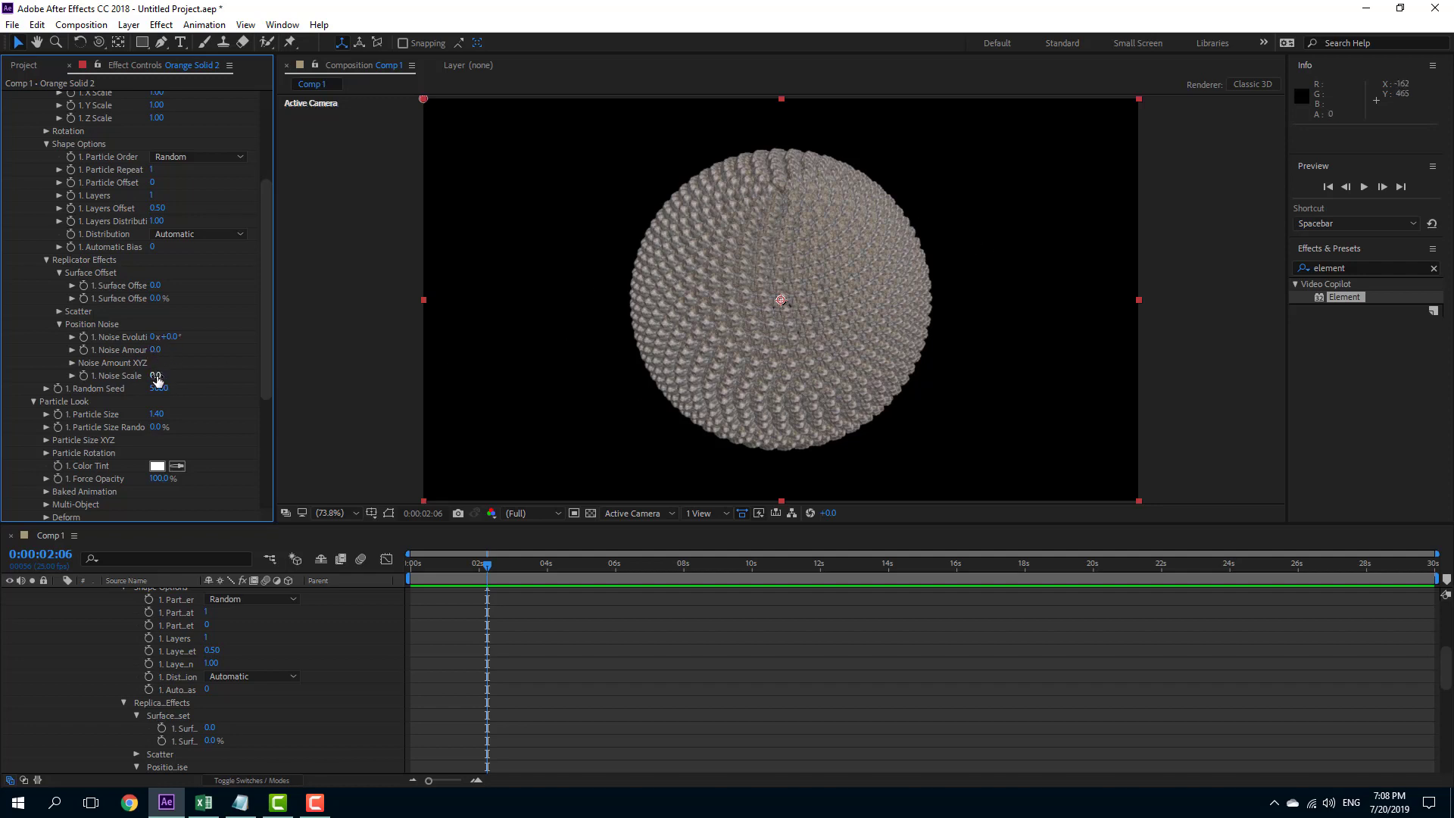
Raise Noise Scale and advance Noise Evolution to vary the noise pattern
drag(156, 375, 194, 377)
drag(158, 378, 227, 377)
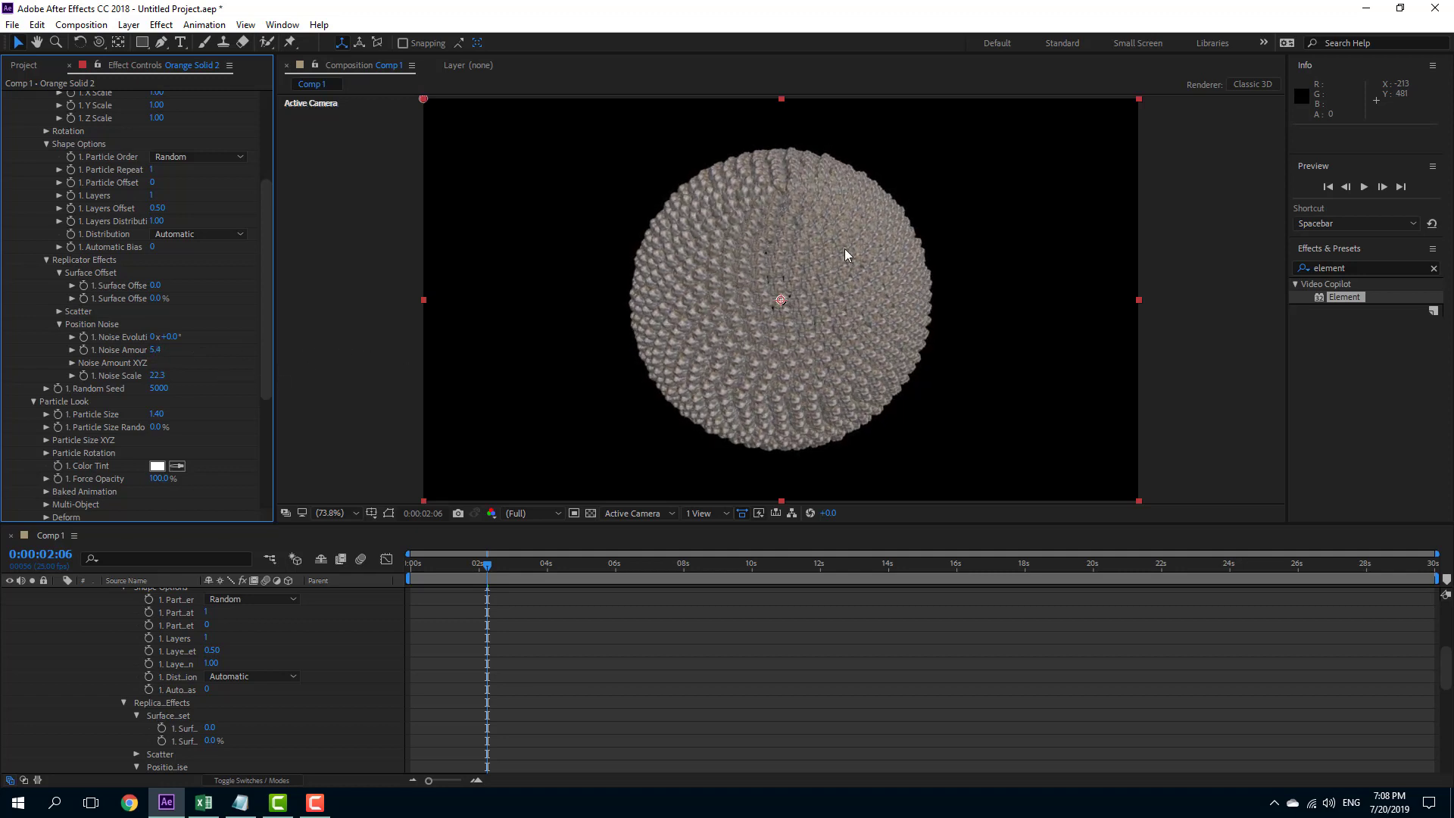
drag(175, 337, 909, 330)
mouse_move(159, 375)
mouse_down()
mouse_move(171, 380)
mouse_move(136, 377)
mouse_up()
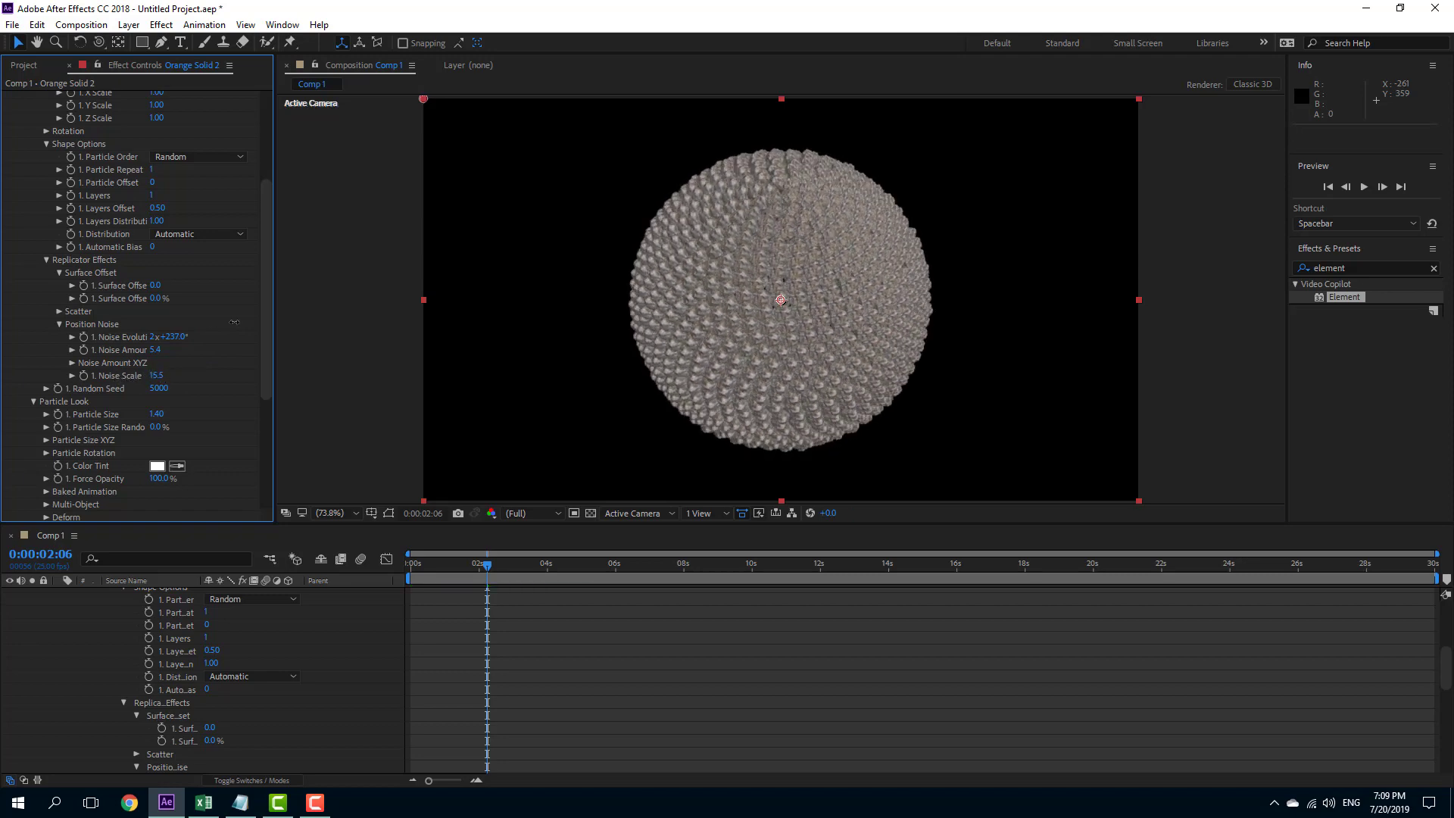
Zero Noise Scale, then set it to 1.7
click(155, 375)
text(0)
key(Return)
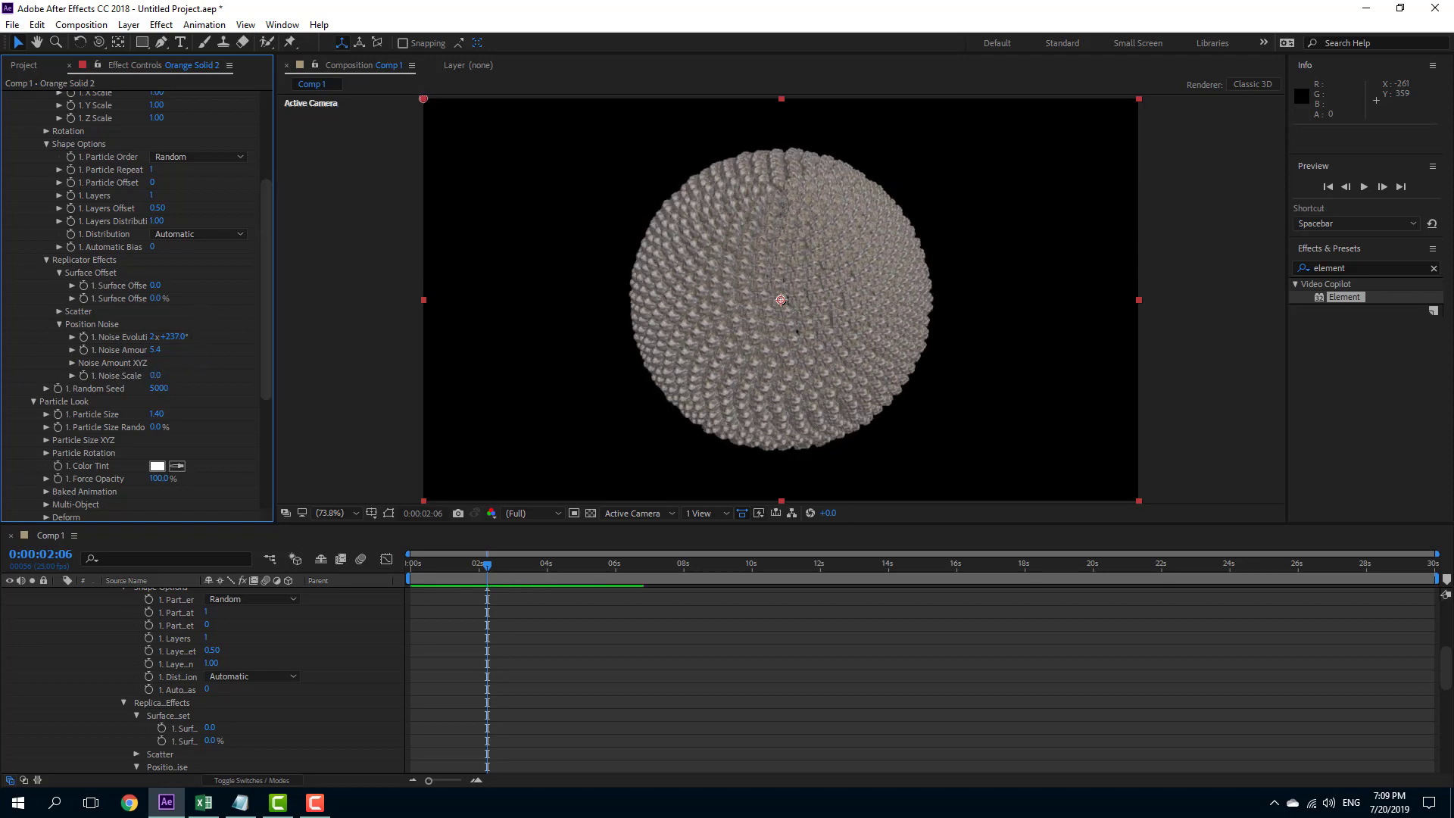
drag(161, 375, 1014, 351)
At the composition start, set Noise Amount to a subtle 6.9
drag(424, 571, 362, 579)
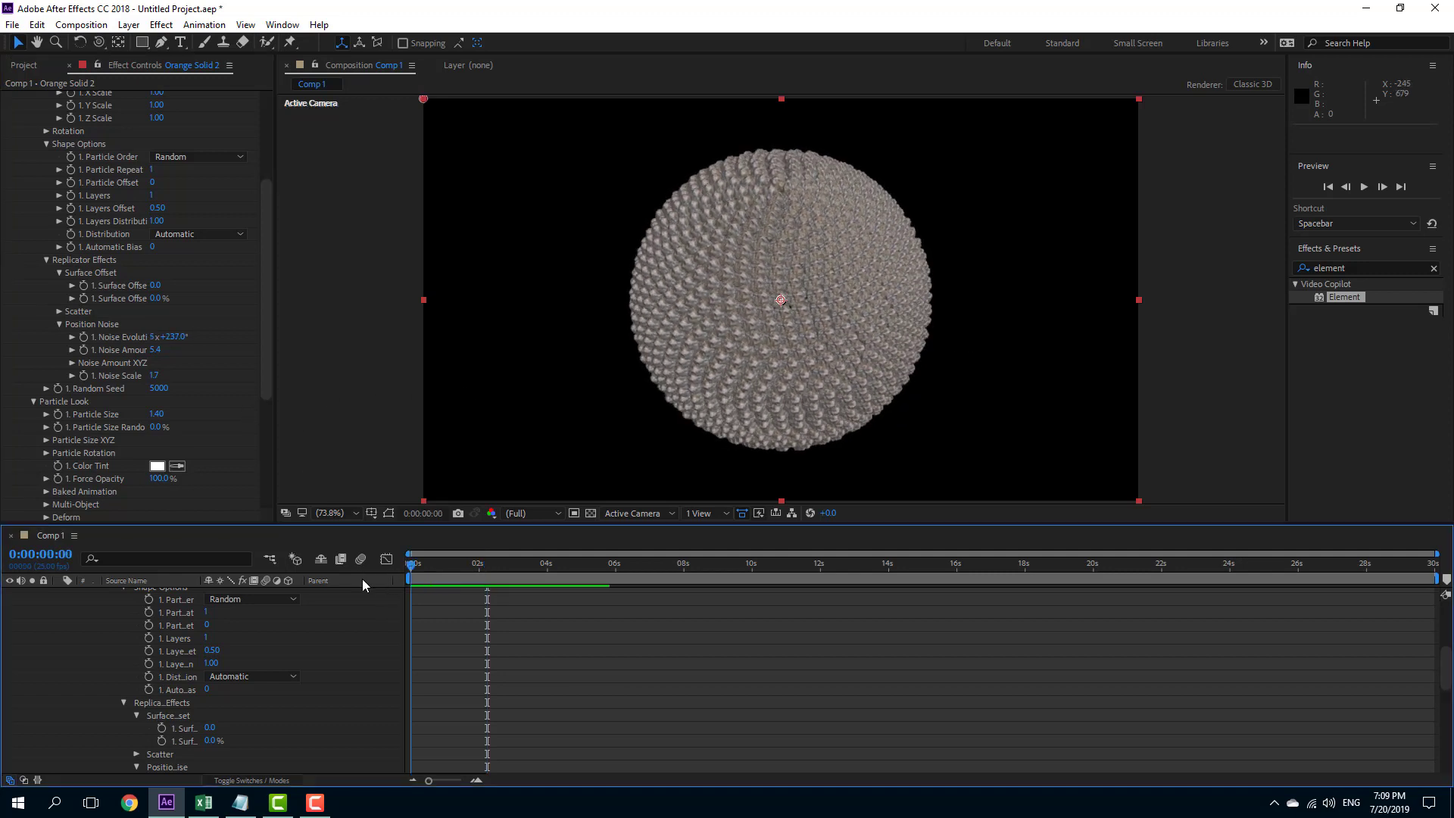
drag(157, 353, 221, 353)
drag(603, 375, 174, 381)
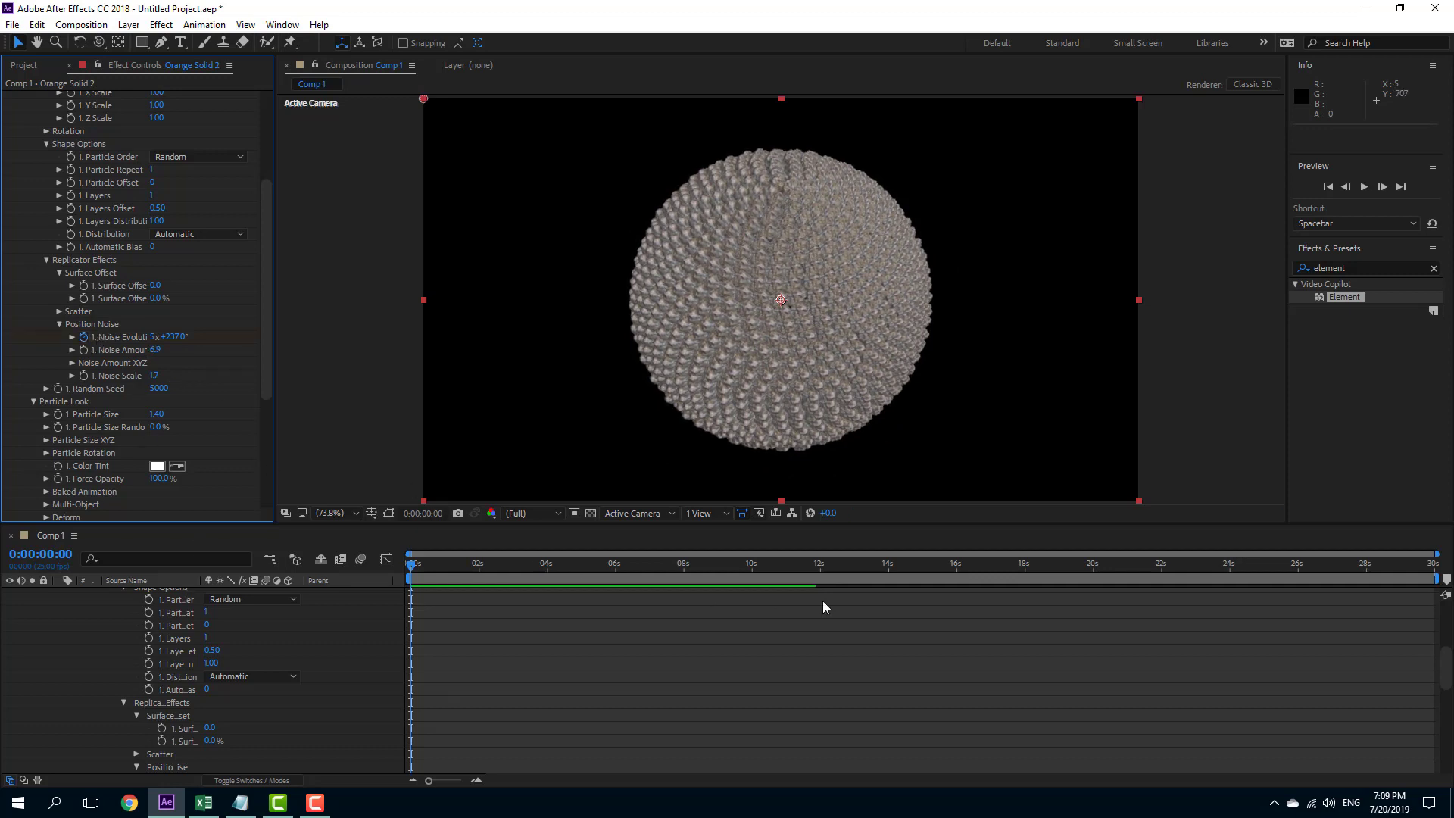
Keyframe Noise Evolution at 27x+7.0° at the 10-second mark
click(755, 571)
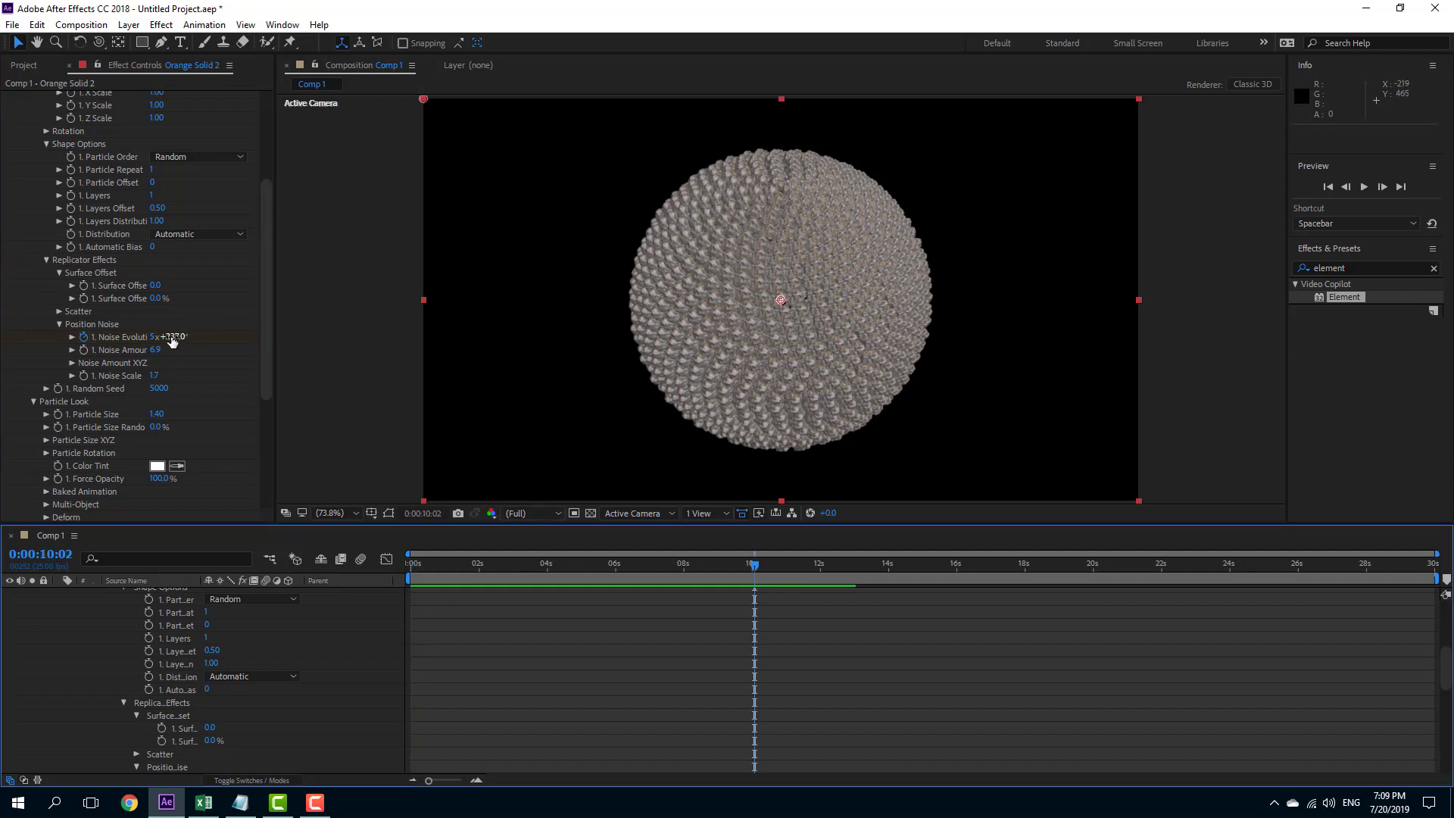
mouse_move(174, 336)
mouse_down()
mouse_move(220, 337)
mouse_move(174, 341)
mouse_up()
drag(411, 337, 506, 580)
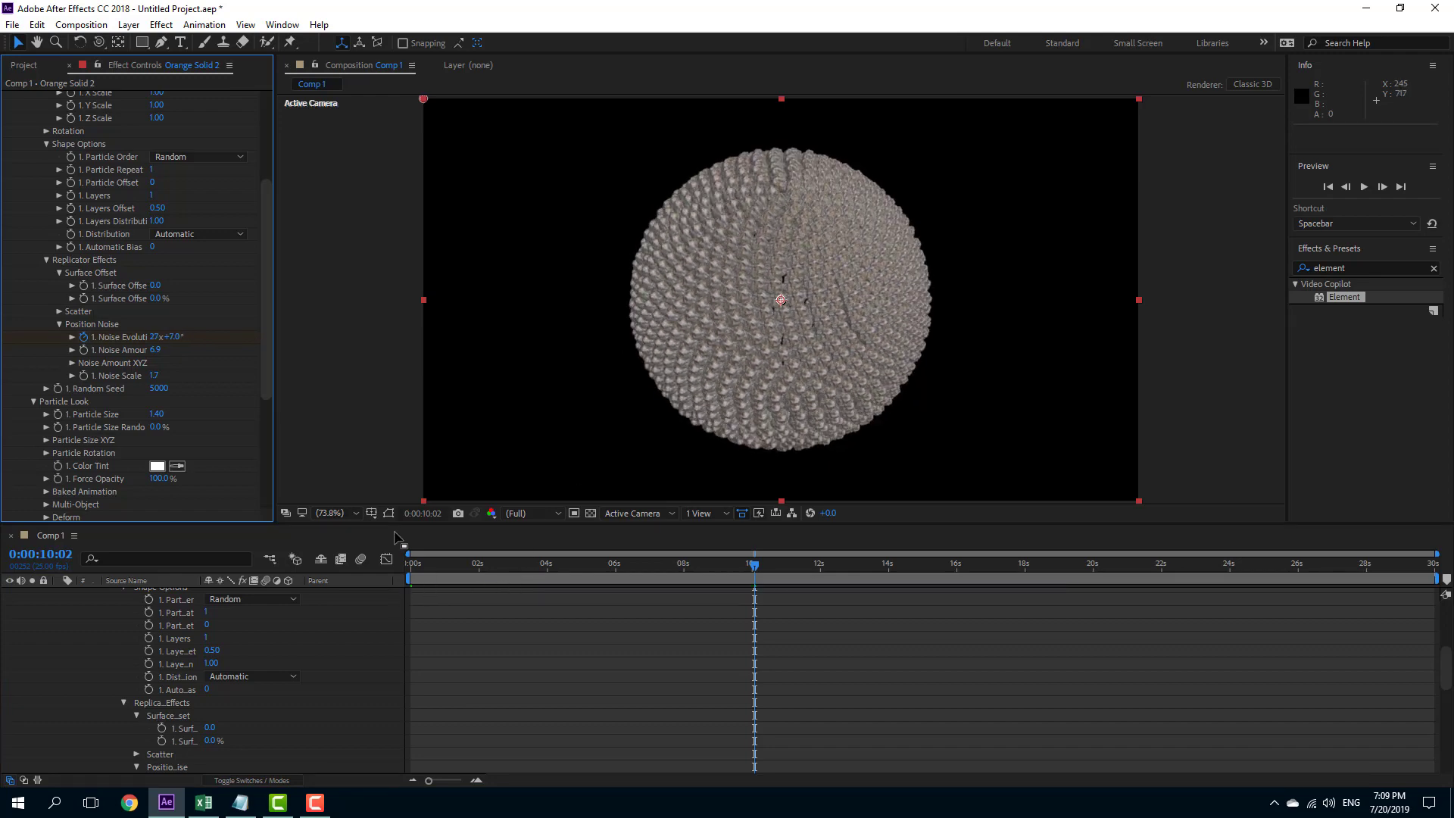
RAM-preview the shifting rock sphere, then stop playback
click(568, 571)
key(space)
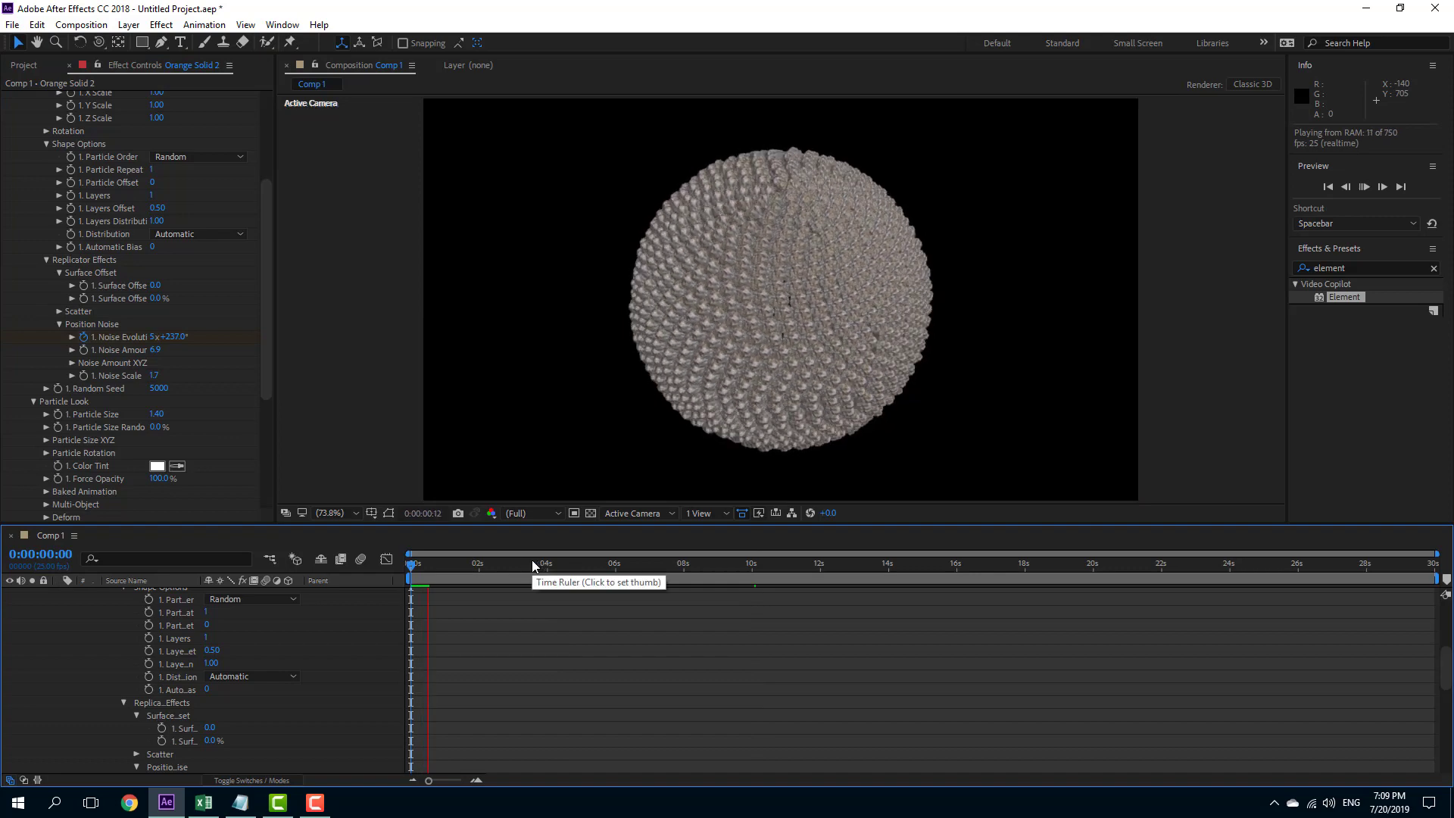
key(space)
click(723, 334)
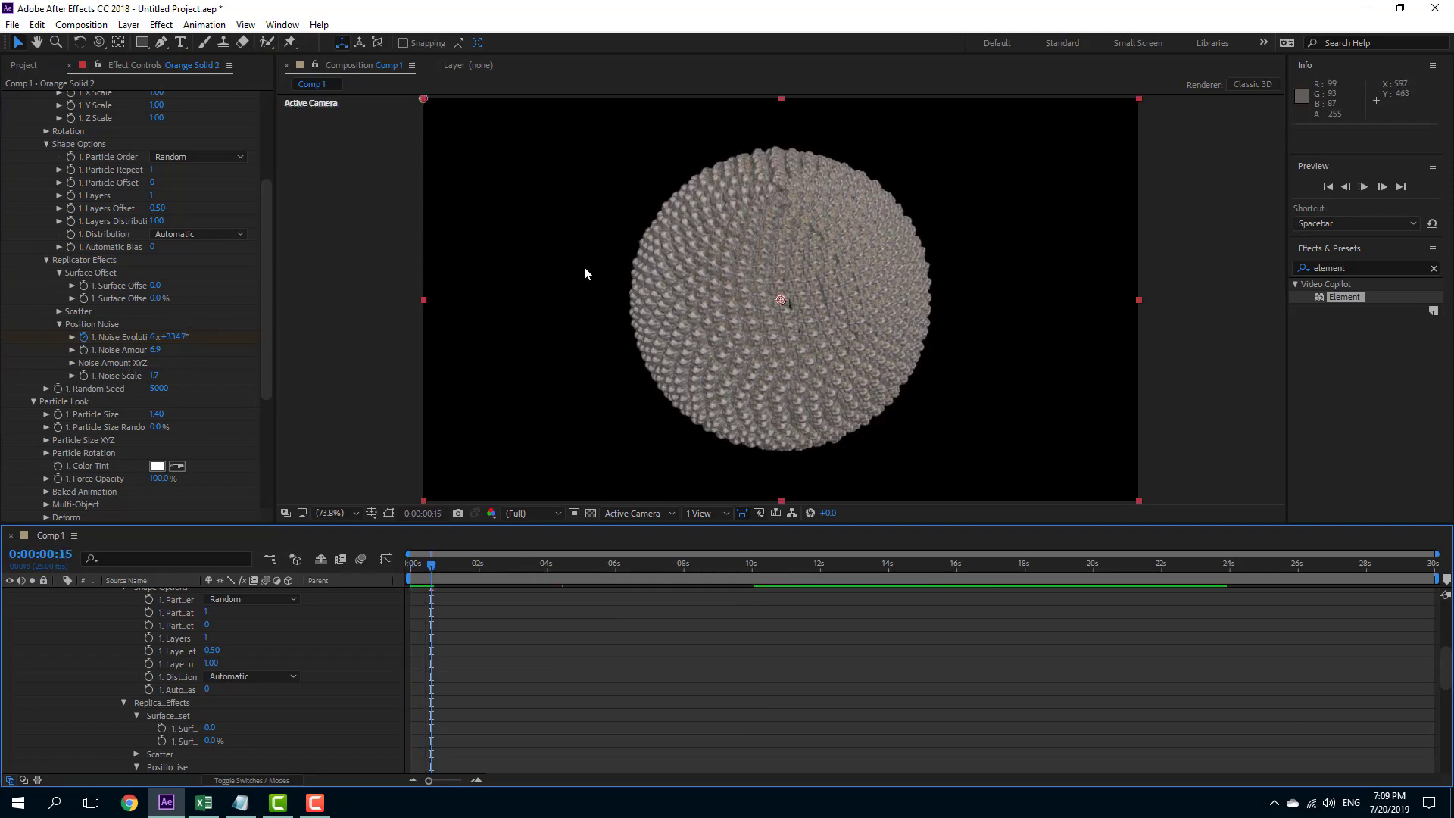
Set the Replicator Effects Scatter value to 2.5
scroll(198, 388, up, 3)
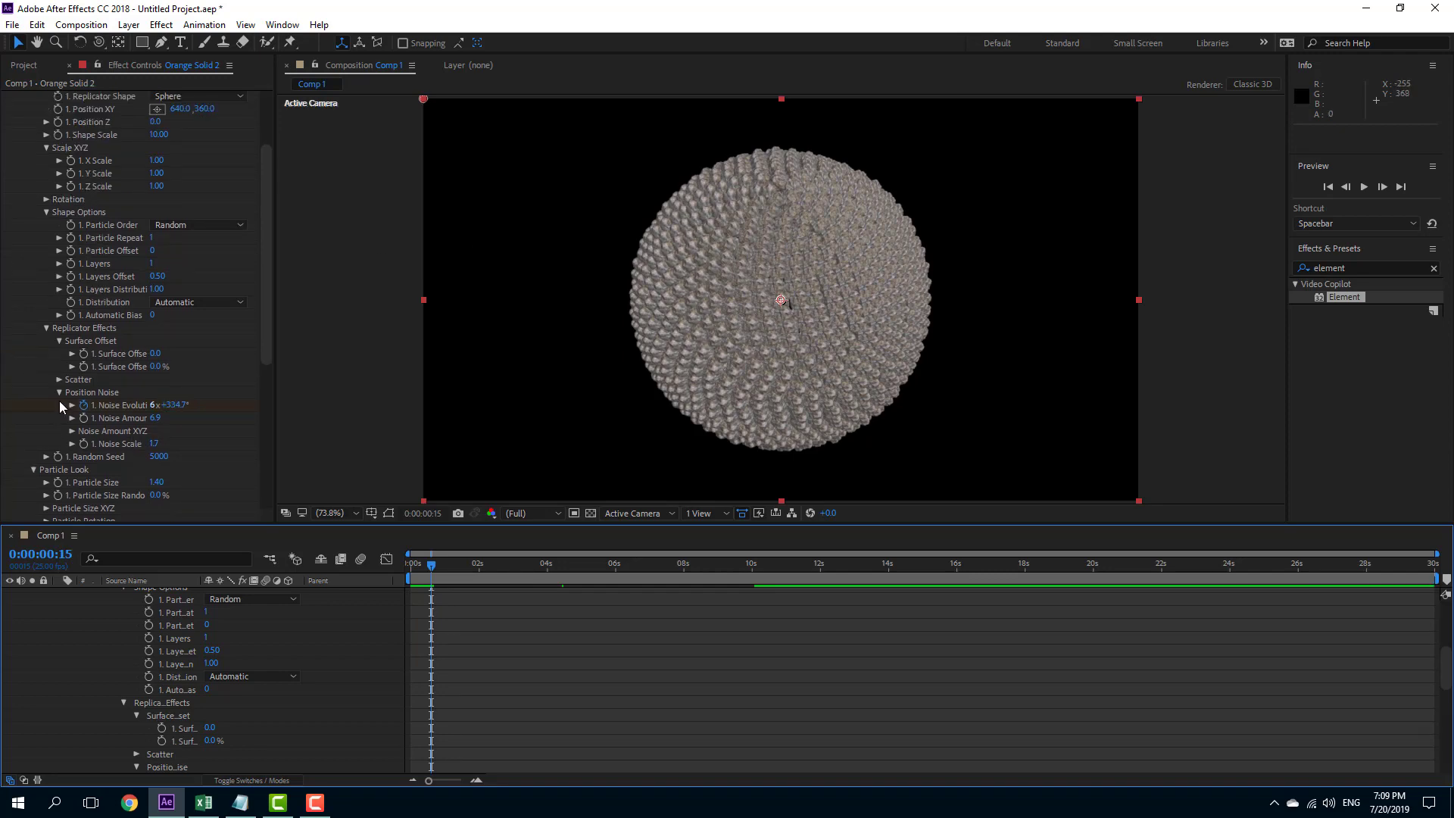
click(59, 380)
drag(155, 392, 175, 392)
key(Home)
Preview the scattered rocks, then raise Surface Offset to 7.2
key(space)
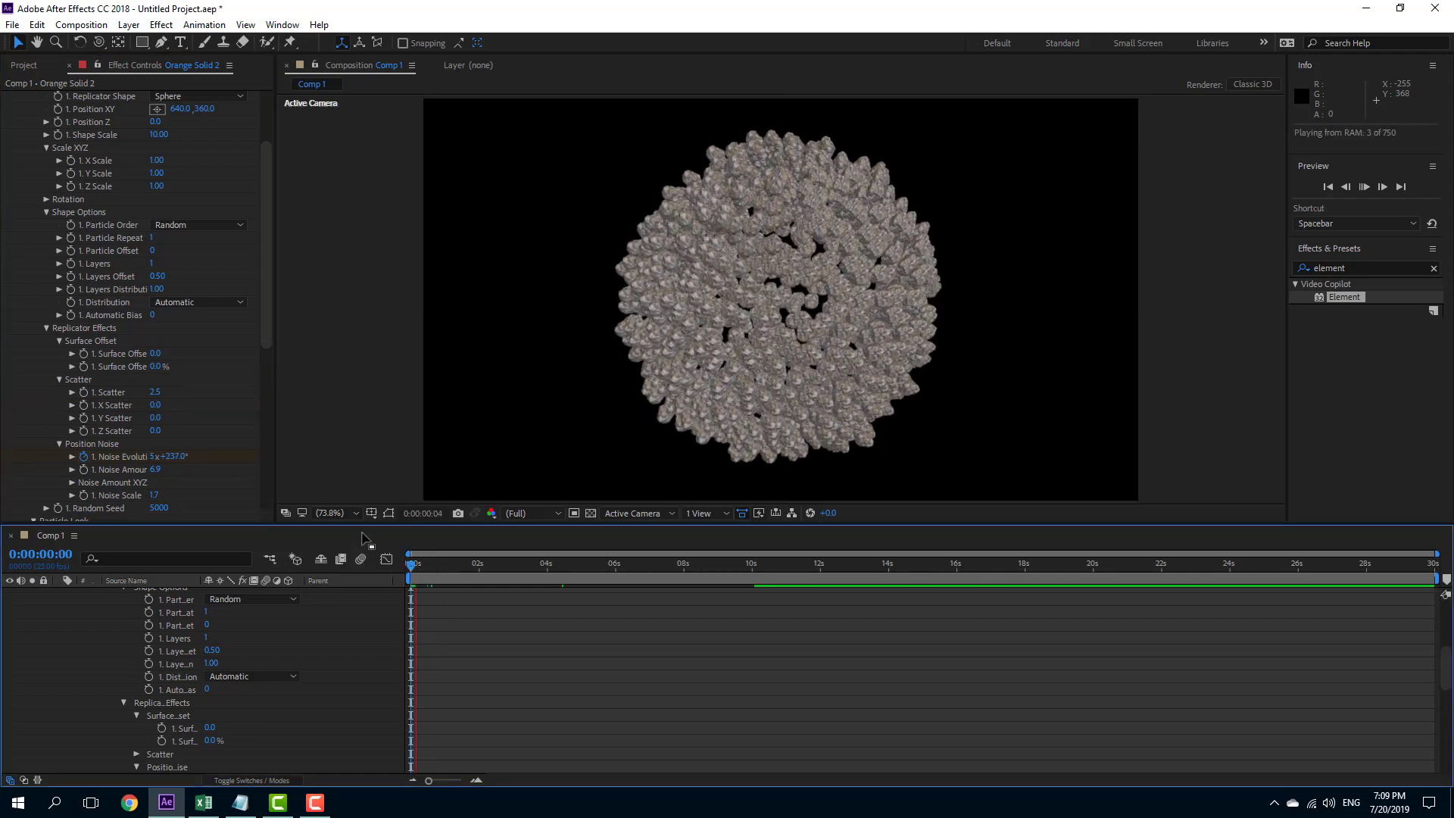
key(space)
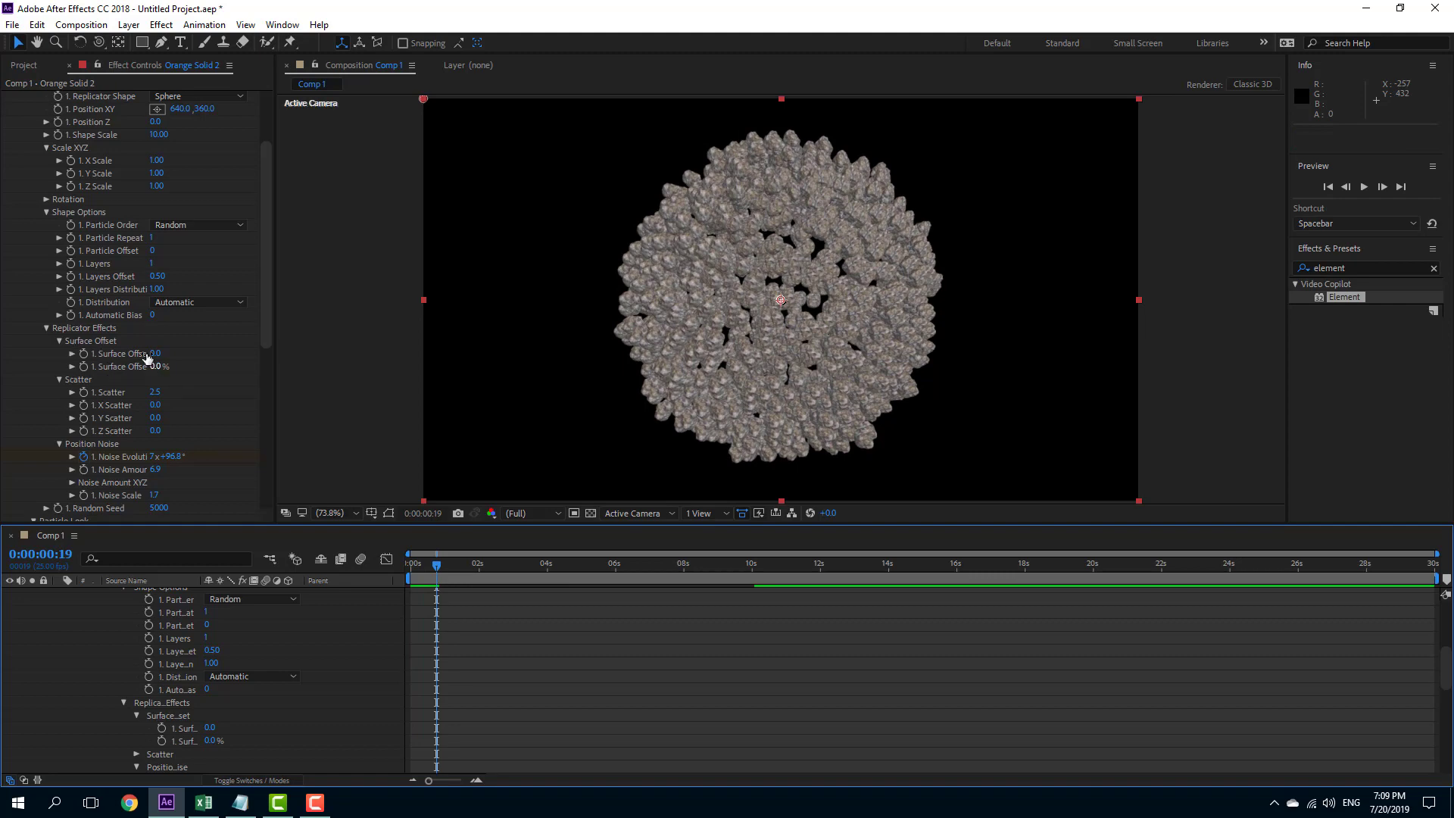
drag(155, 353, 228, 370)
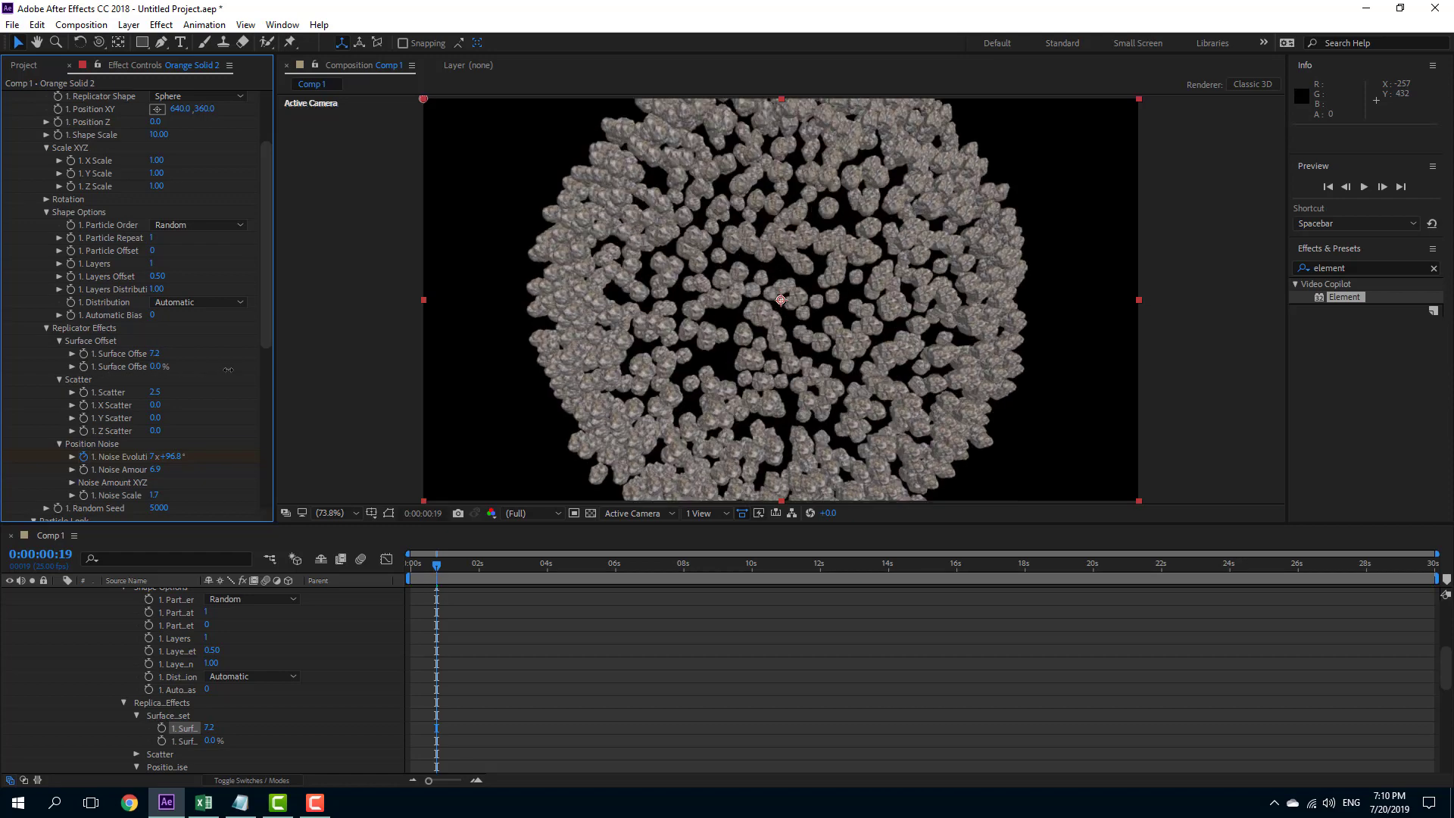
Preview the expanded rock sphere, restarting playback from about one second
key(space)
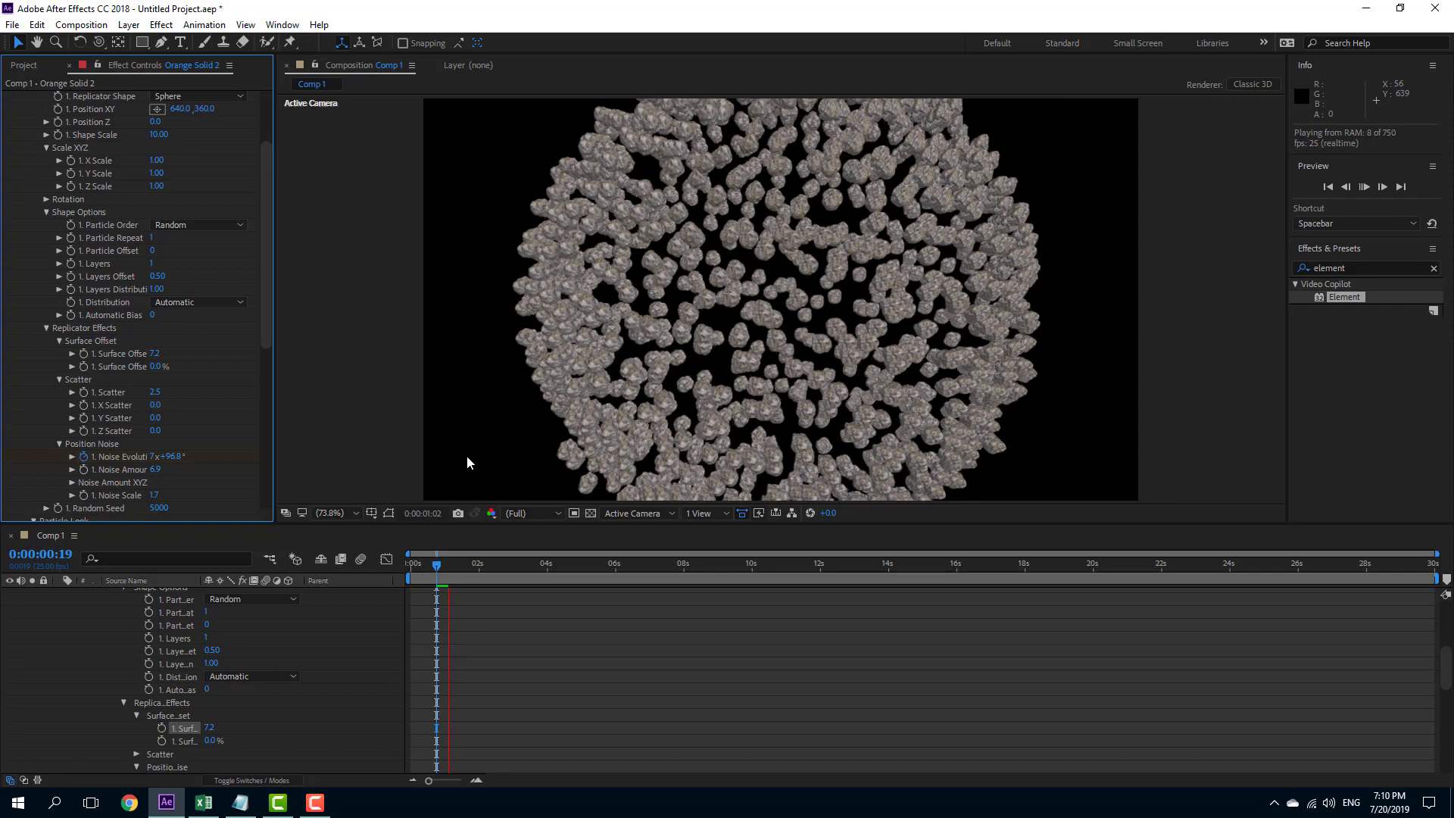
click(444, 578)
key(space)
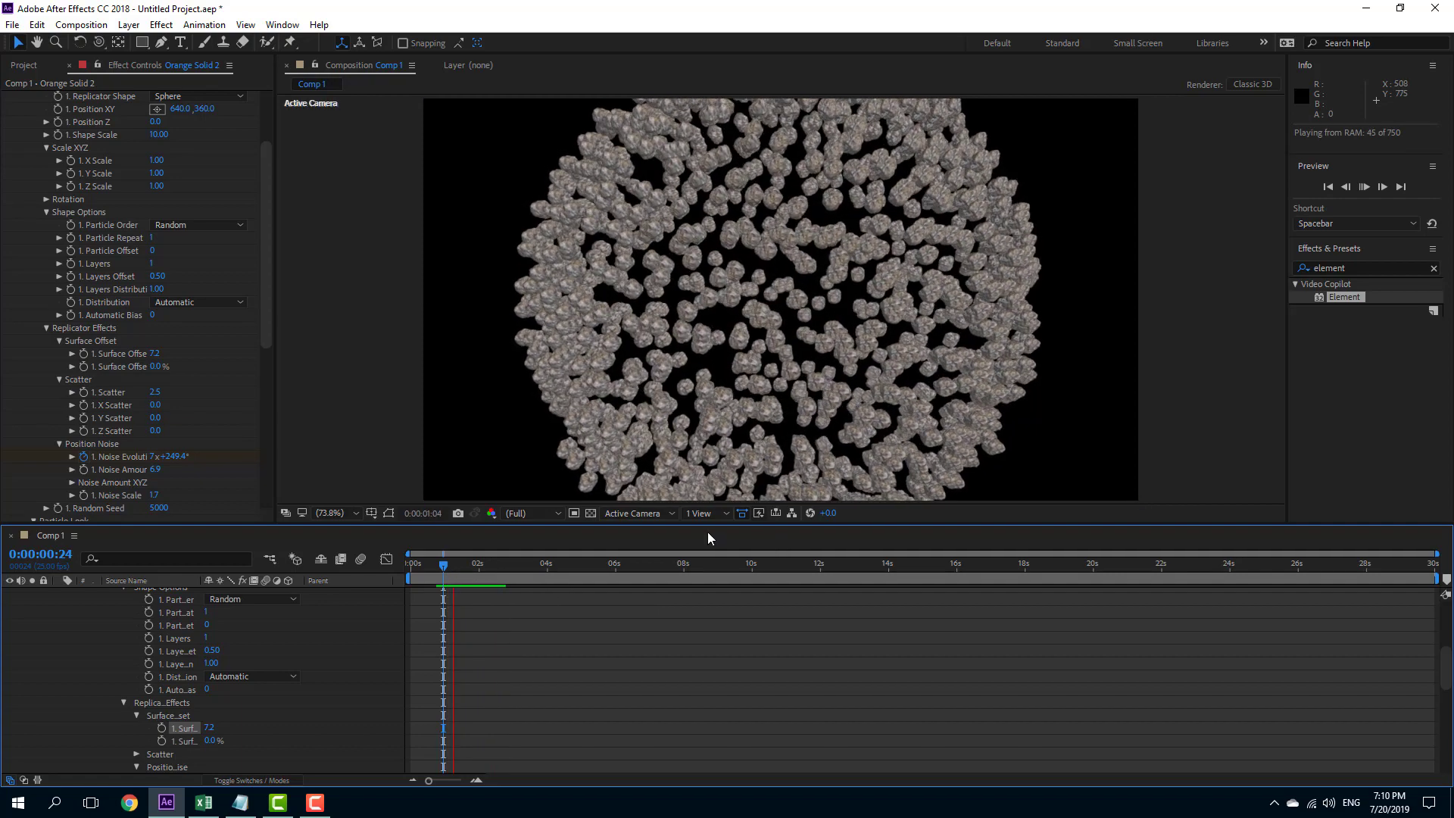
key(space)
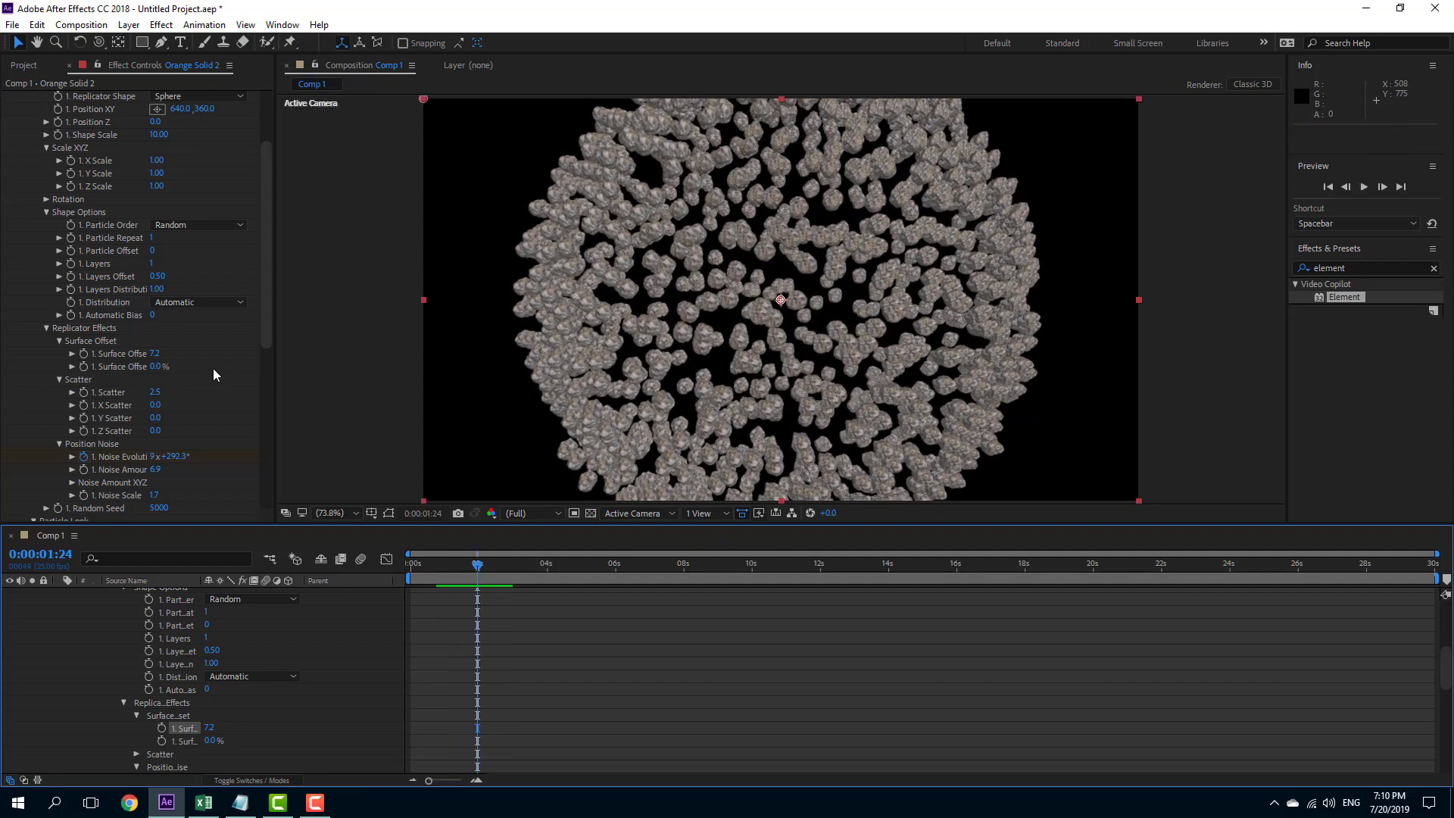